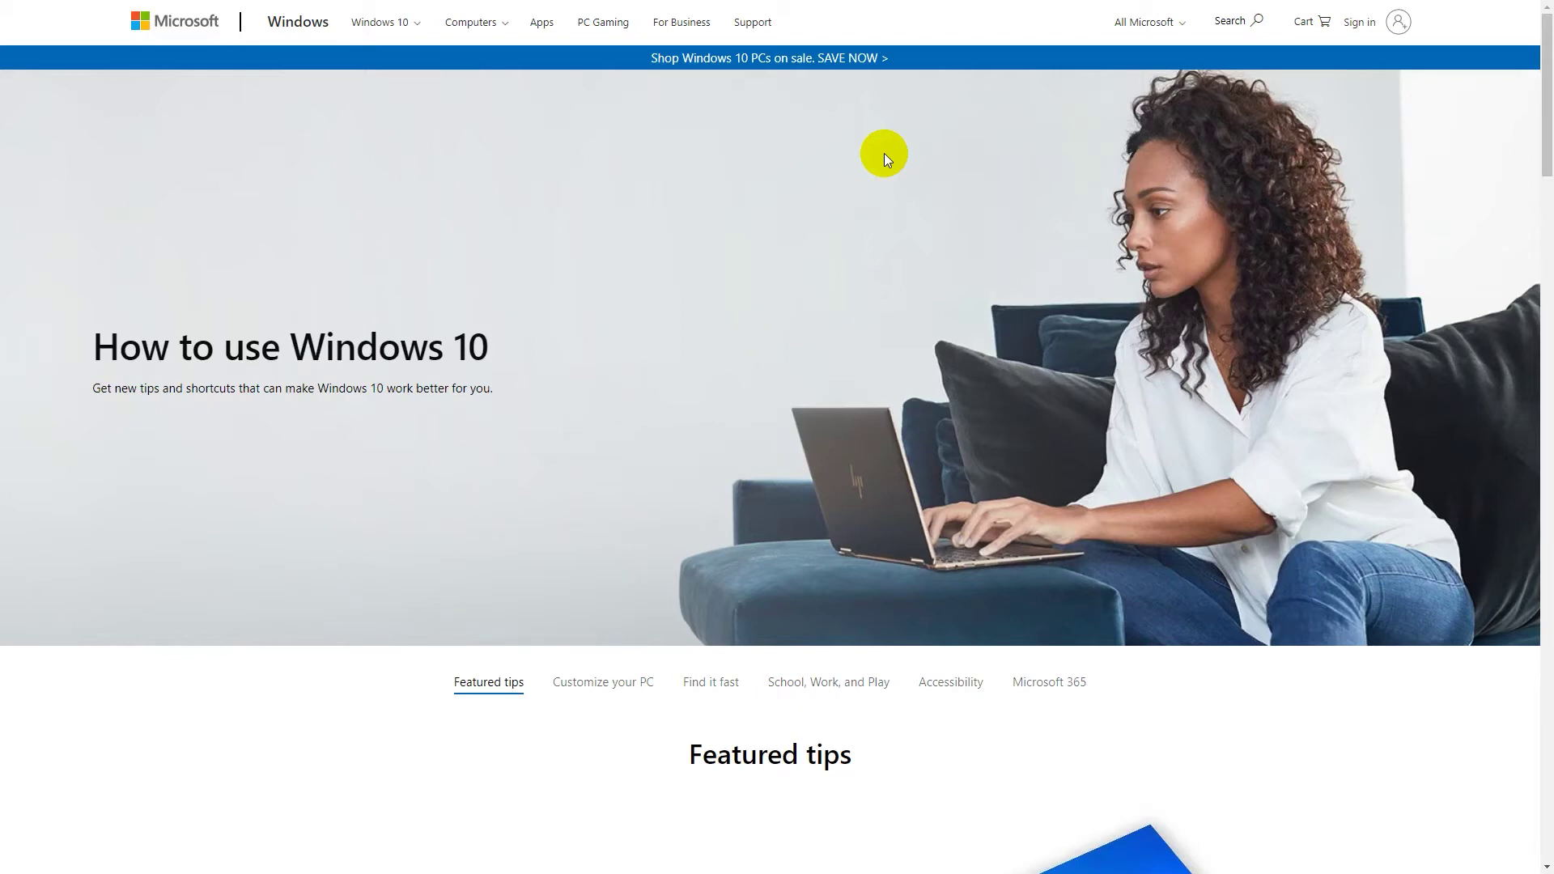
Scroll down the How to use Windows 10 page past the featured tips to Time savers.
scroll(884, 153, down, 5)
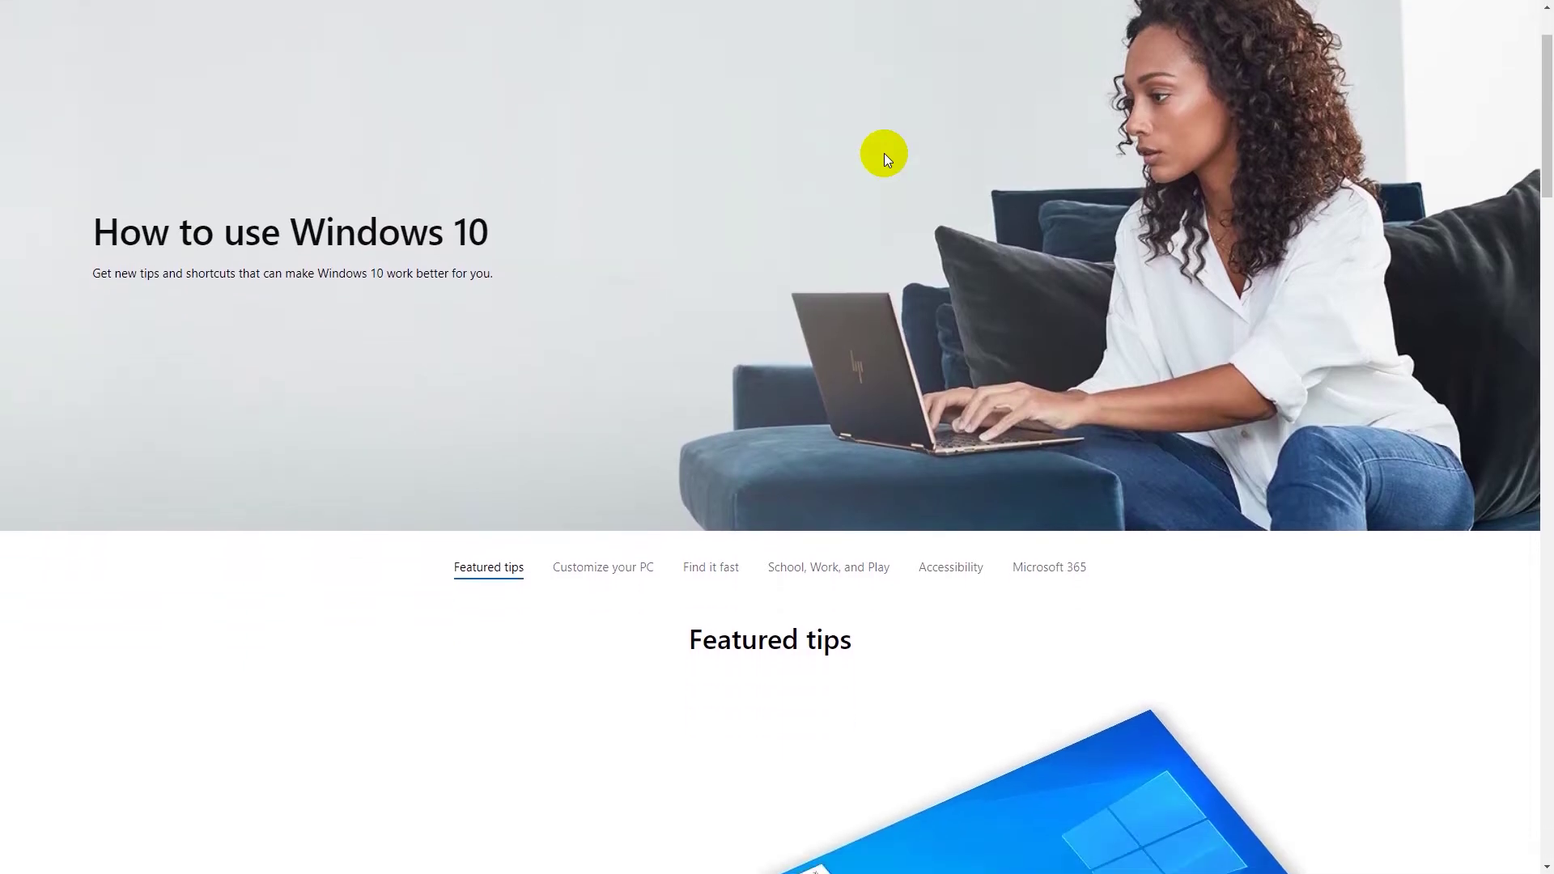
scroll(884, 153, down, 3)
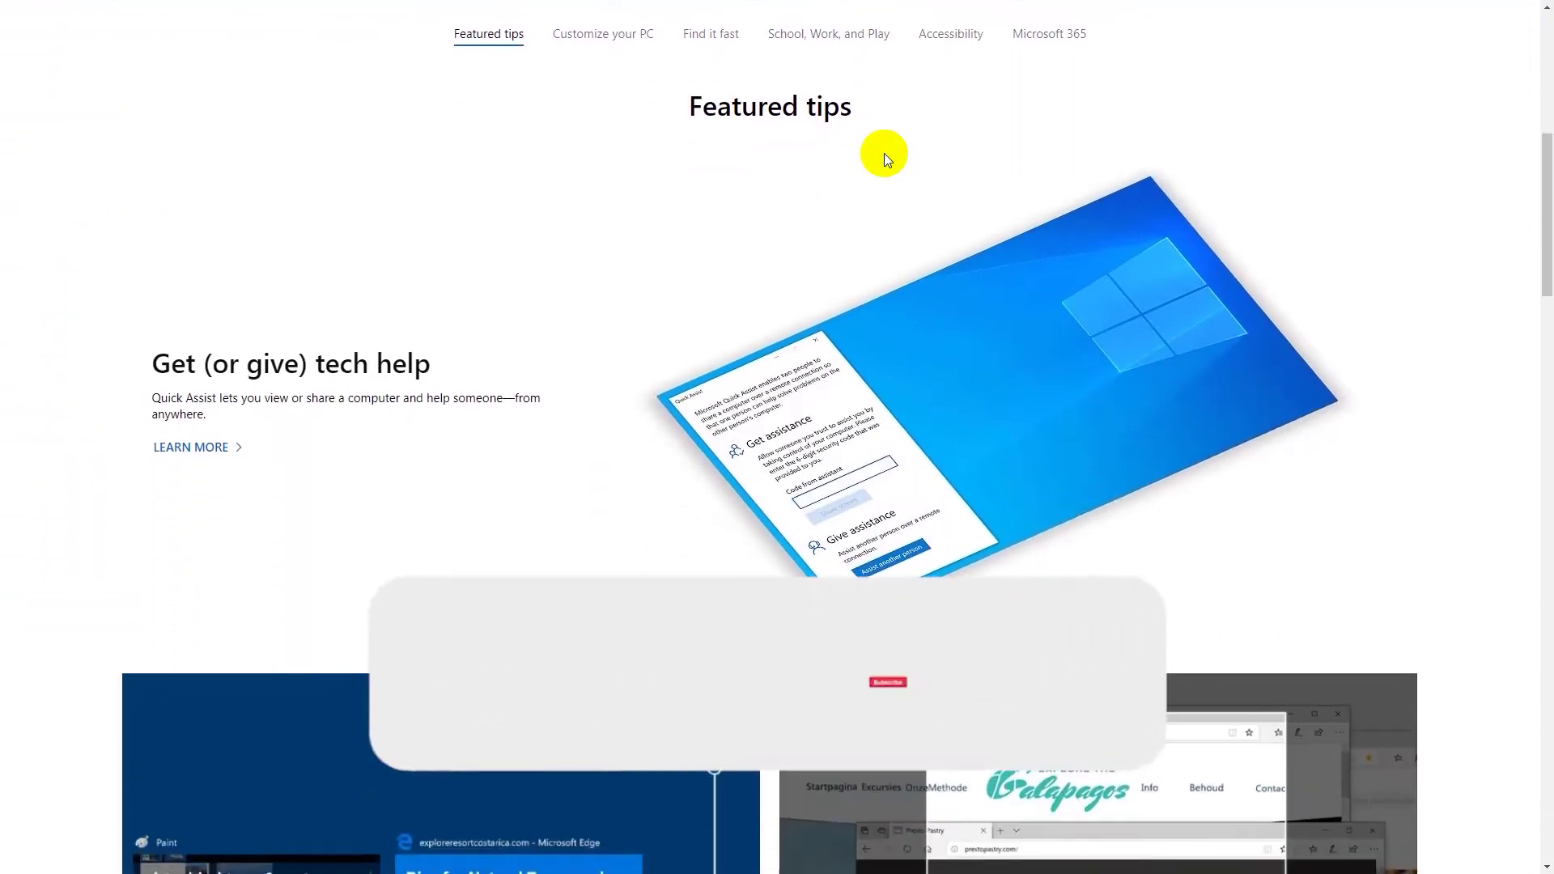
scroll(884, 153, down, 1)
scroll(884, 153, down, 3)
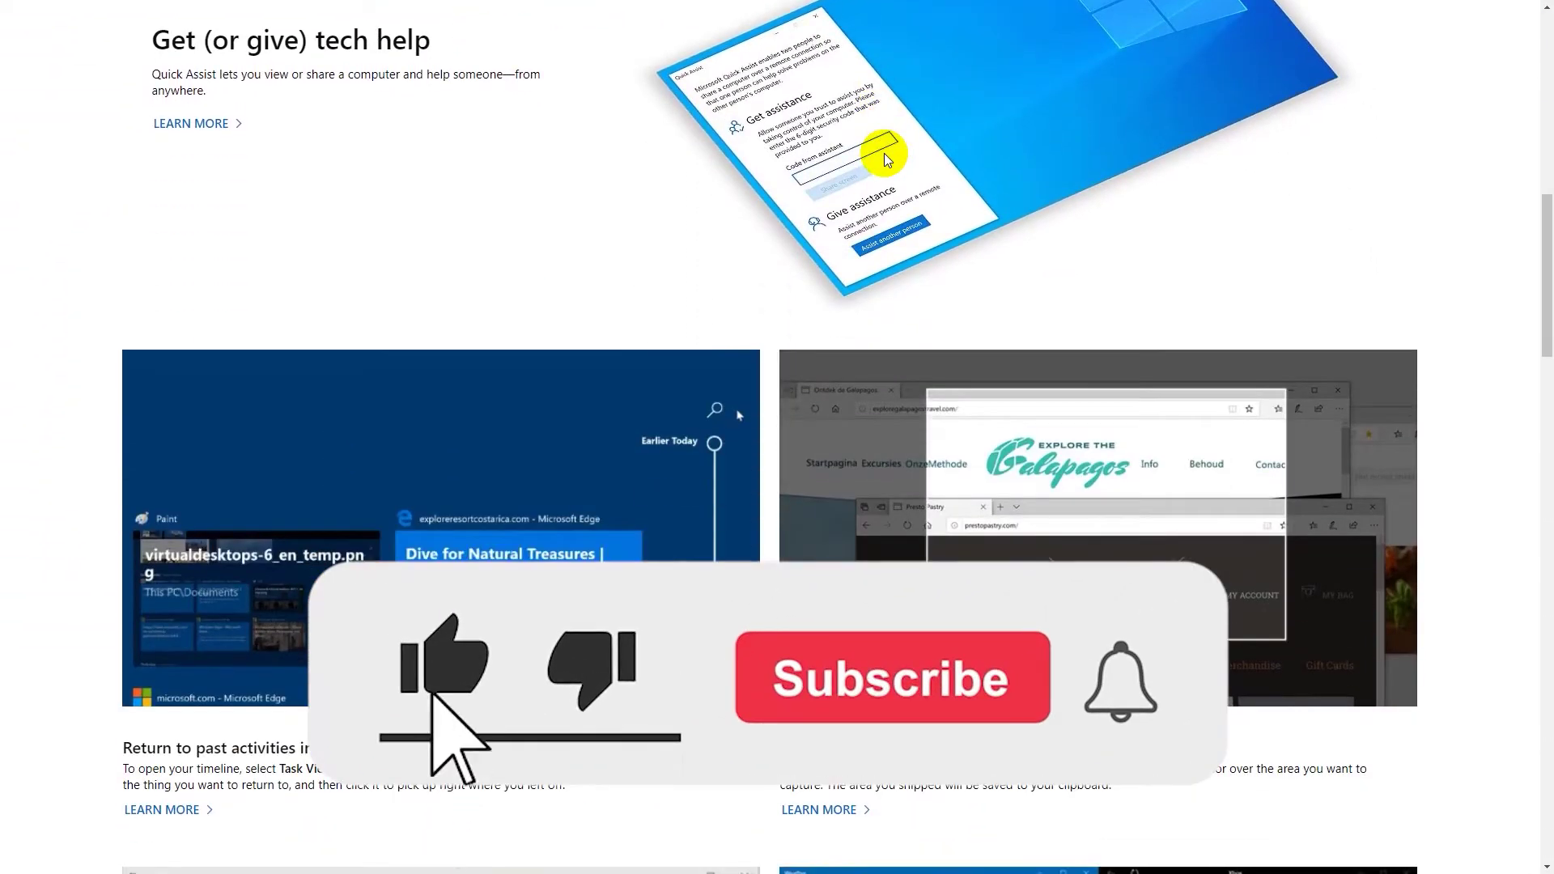
scroll(883, 153, down, 3)
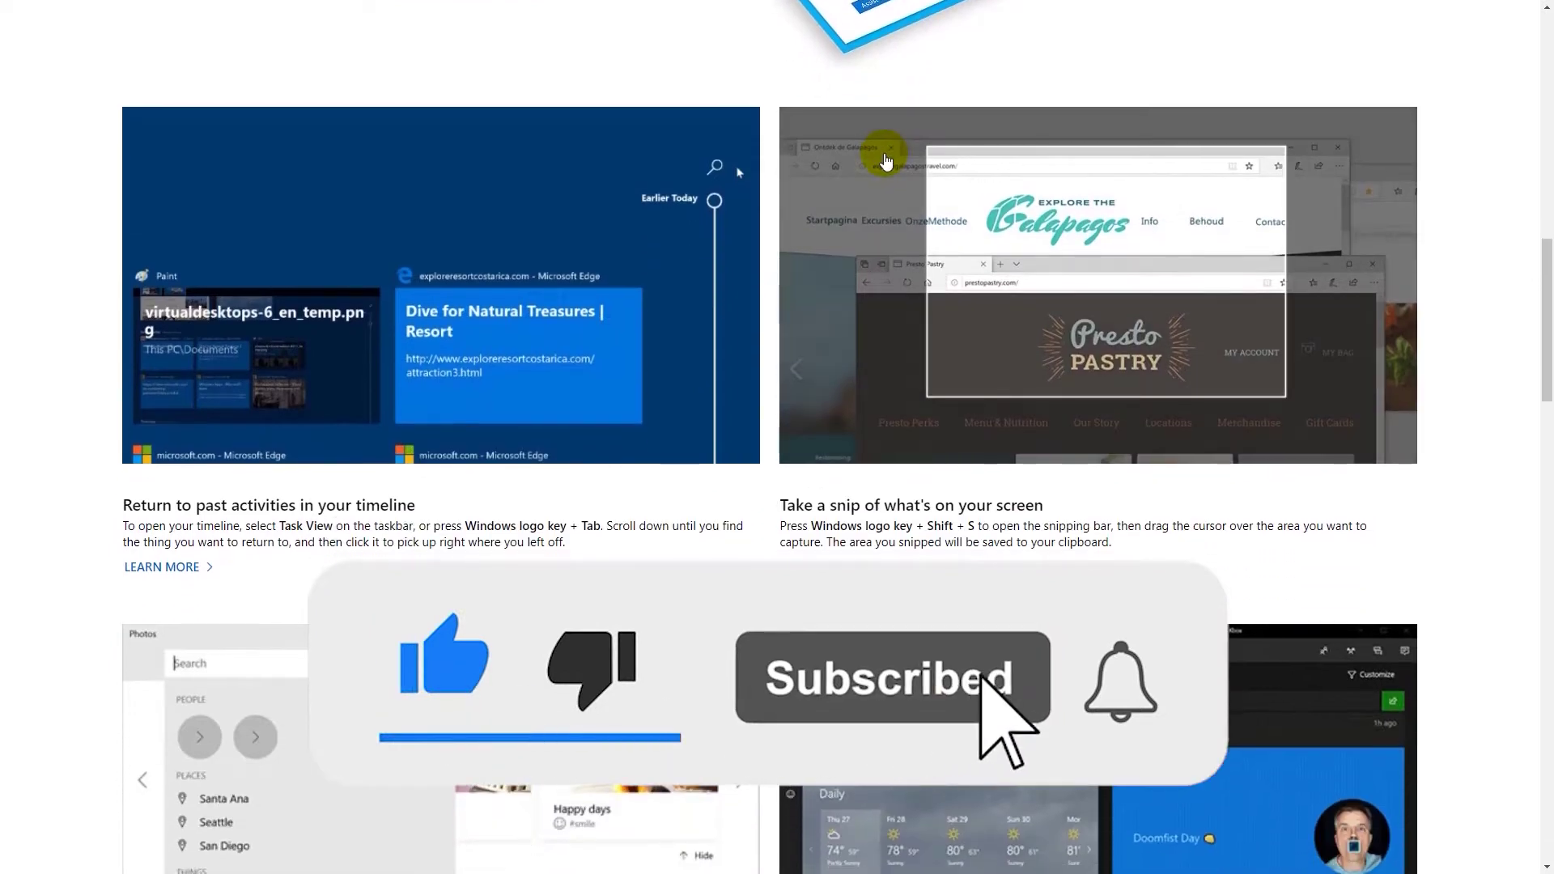
scroll(884, 153, down, 4)
scroll(886, 161, down, 1)
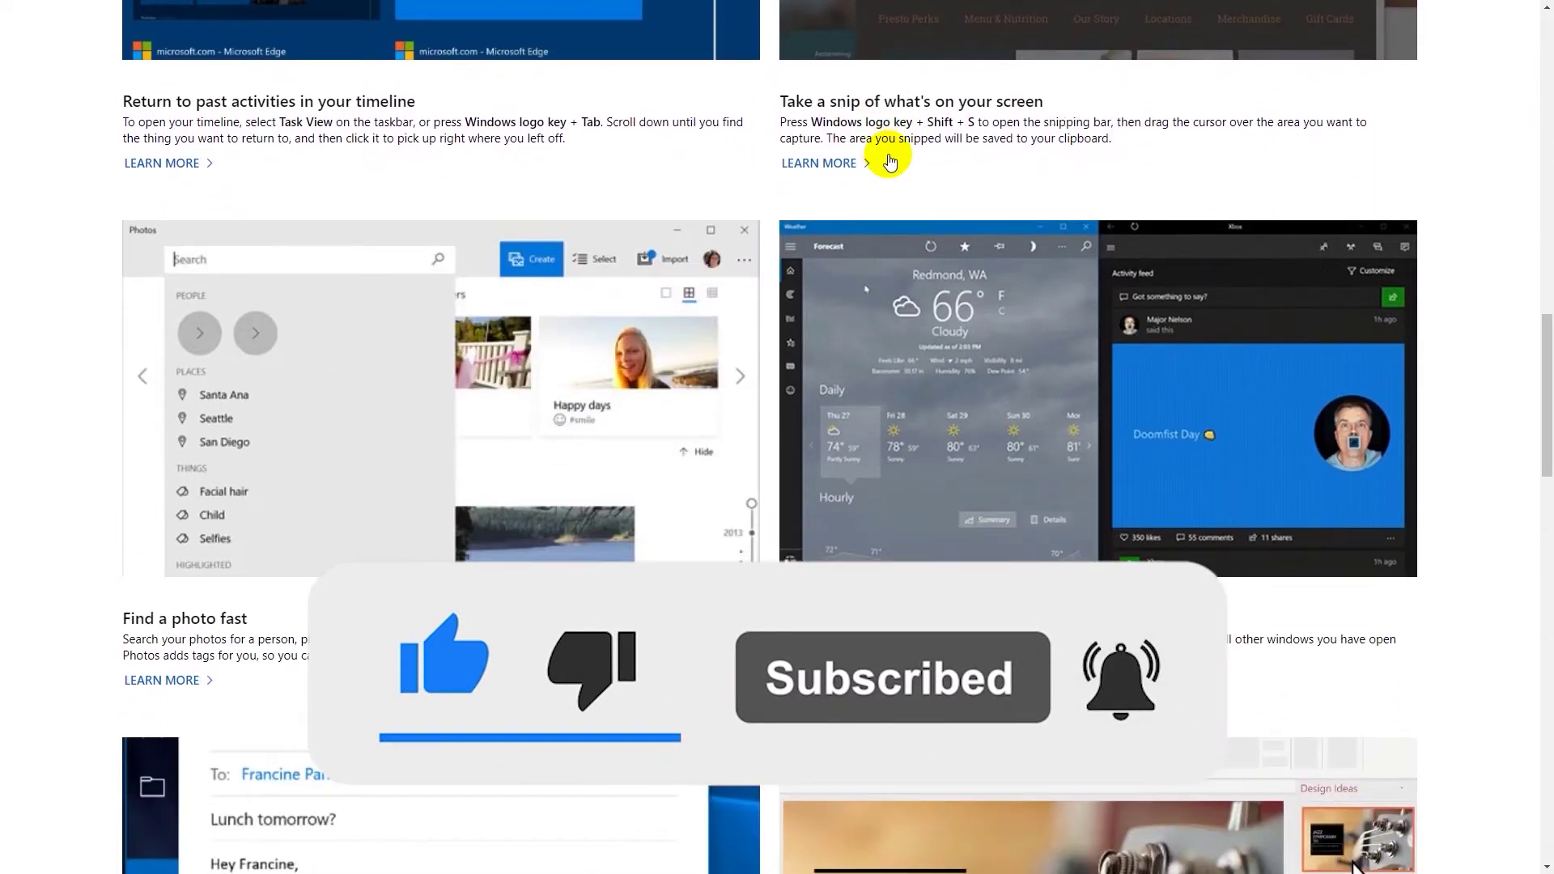
scroll(890, 163, down, 4)
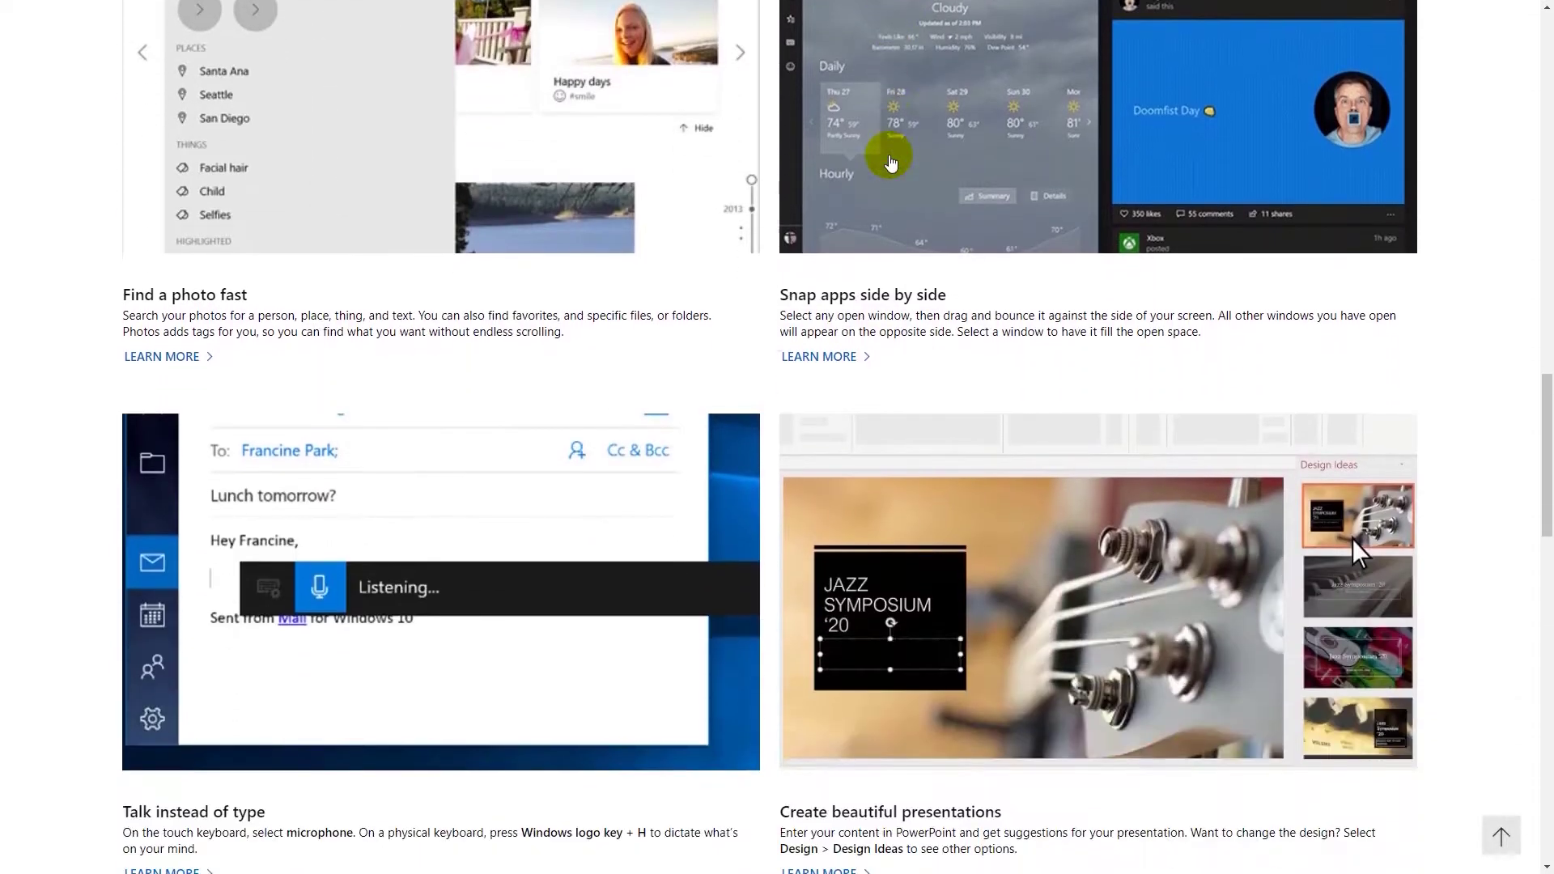
scroll(890, 163, down, 4)
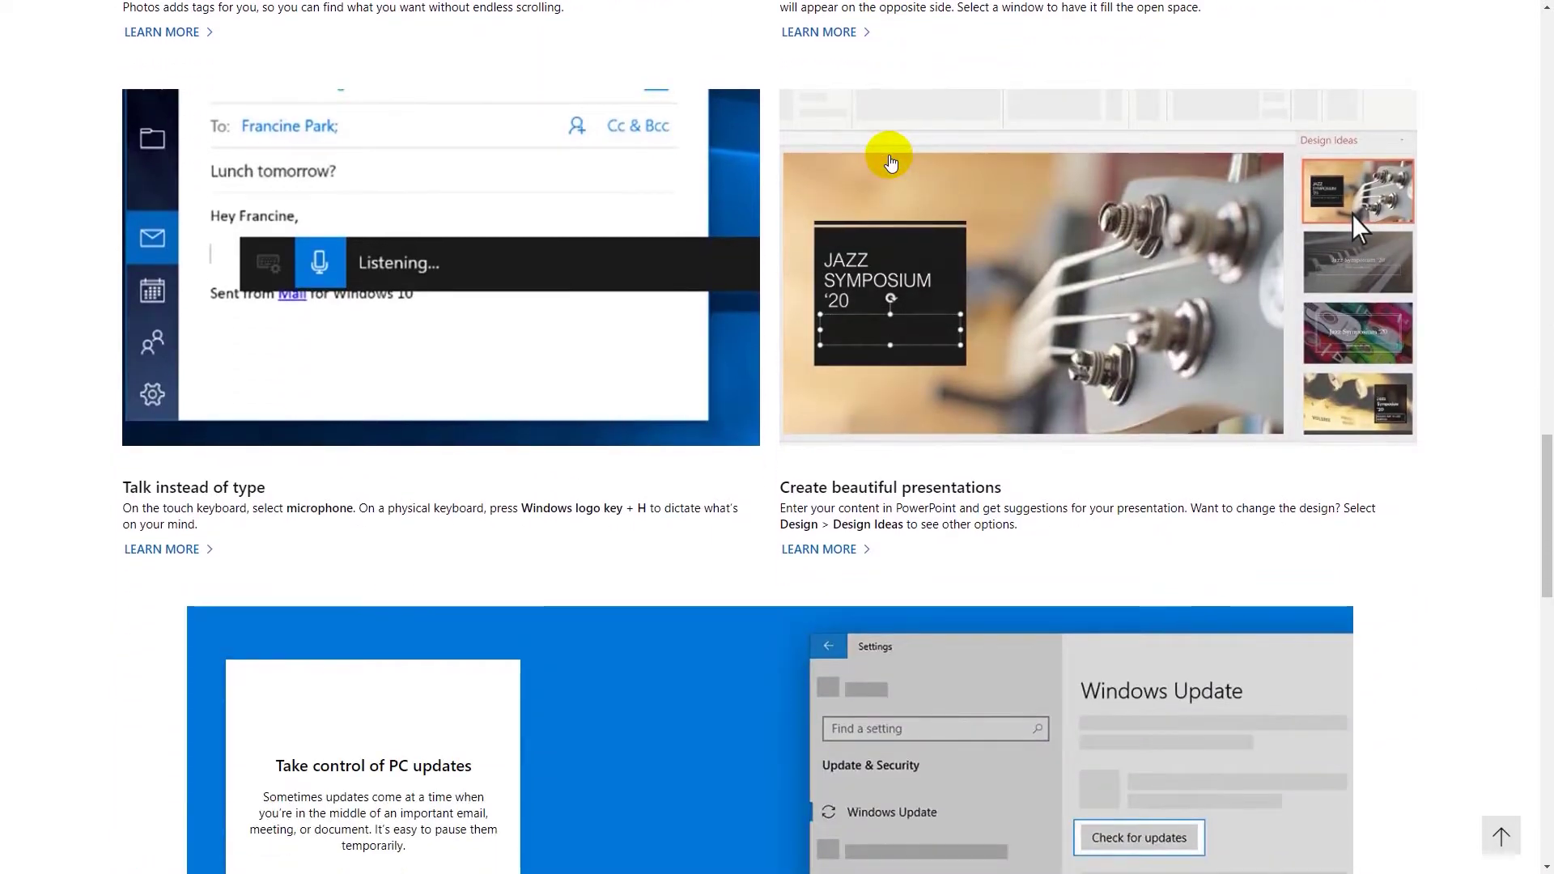
scroll(890, 162, down, 7)
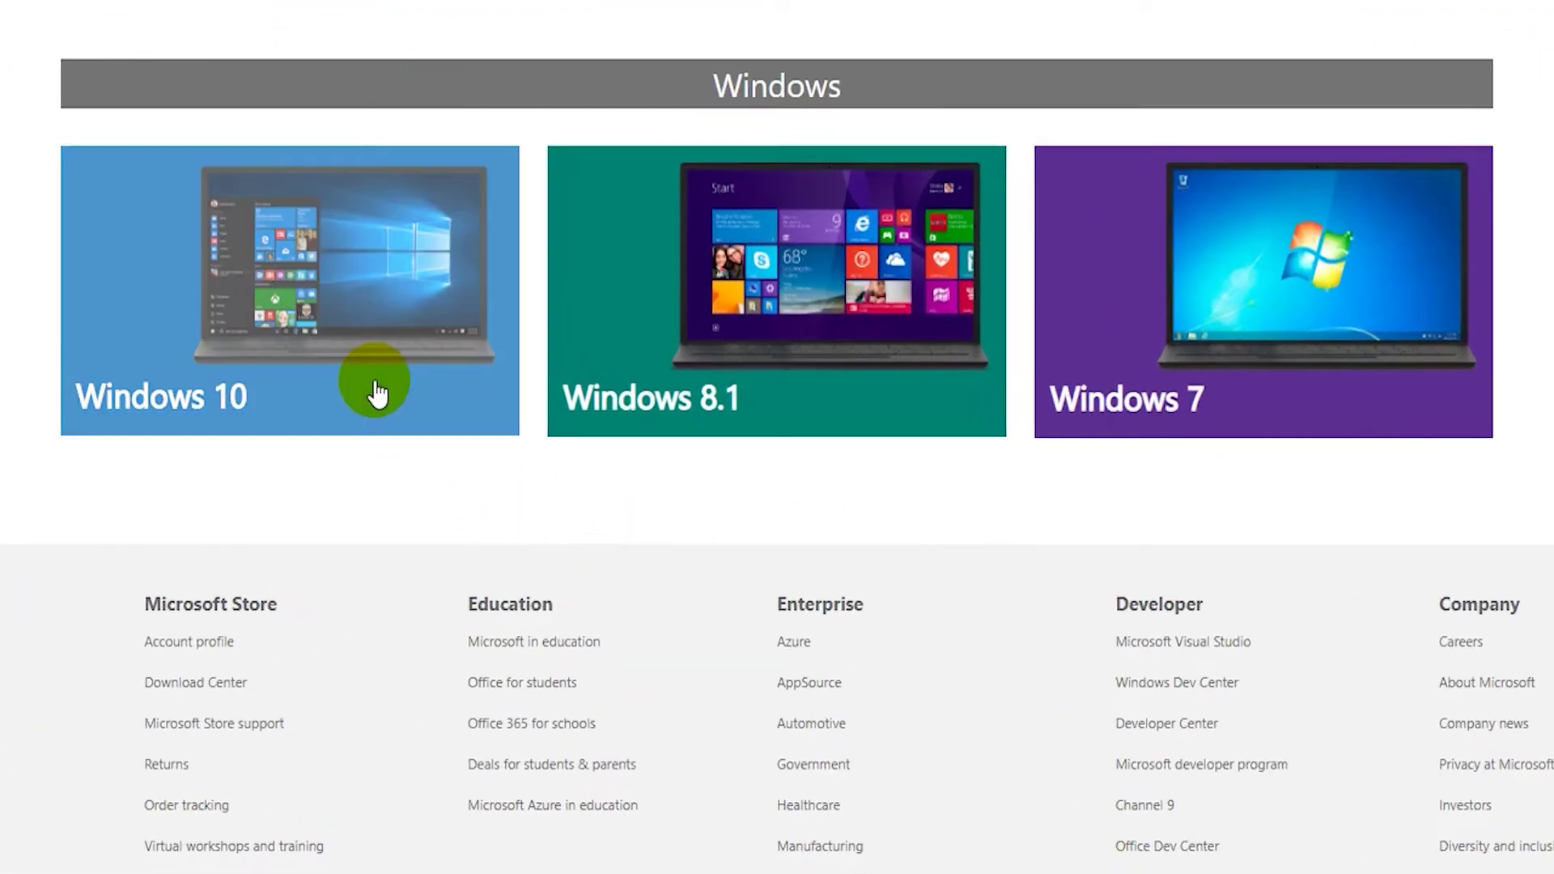
Download the media creation tool from the Windows 10 page, save it, and launch it.
click(377, 394)
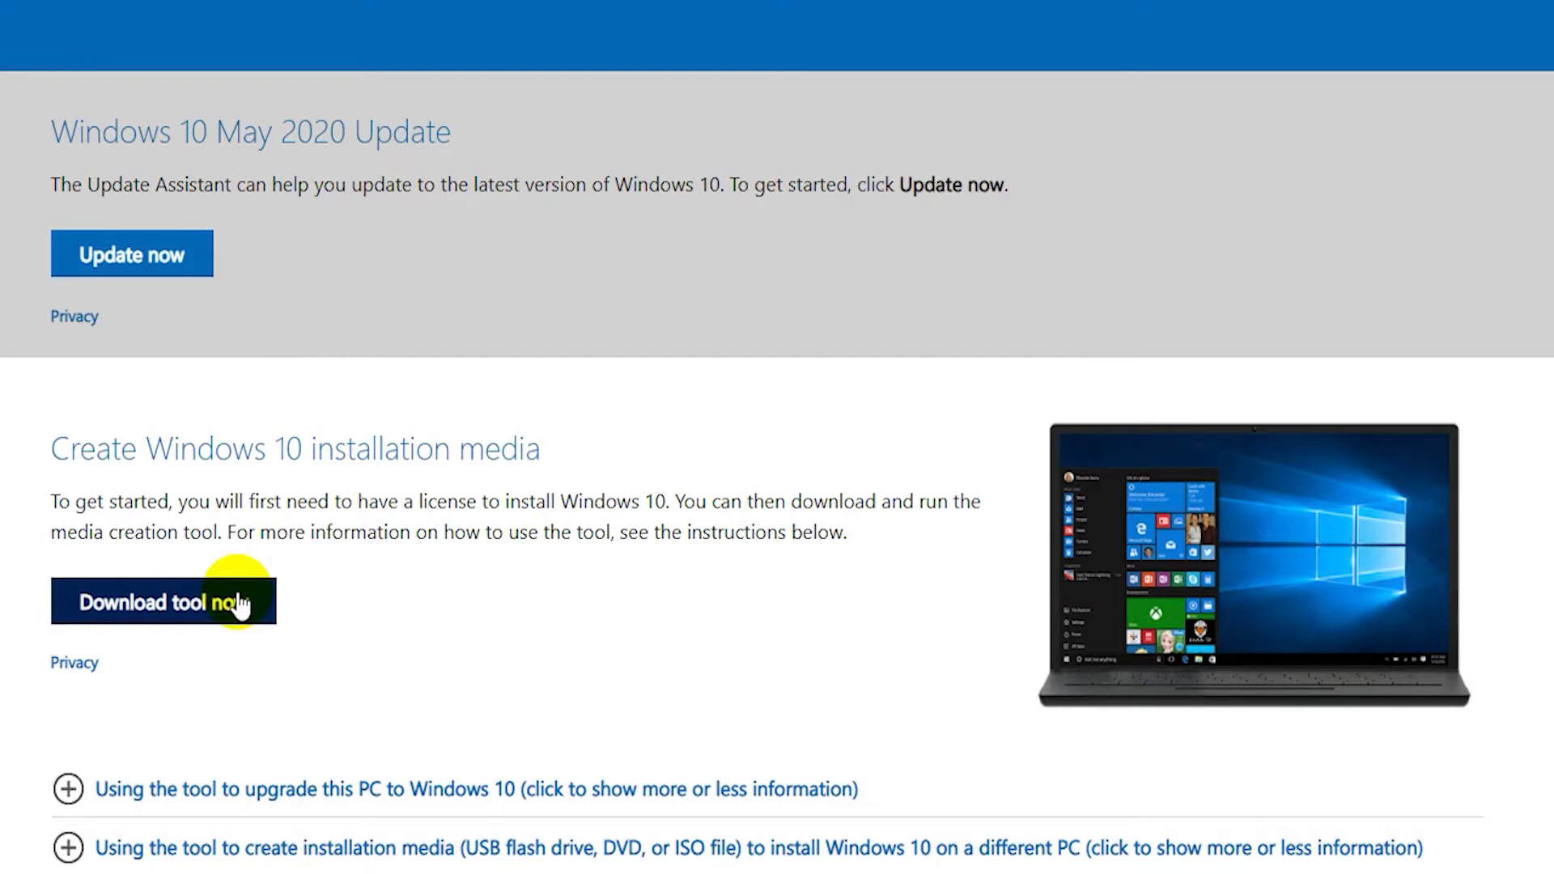
click(241, 603)
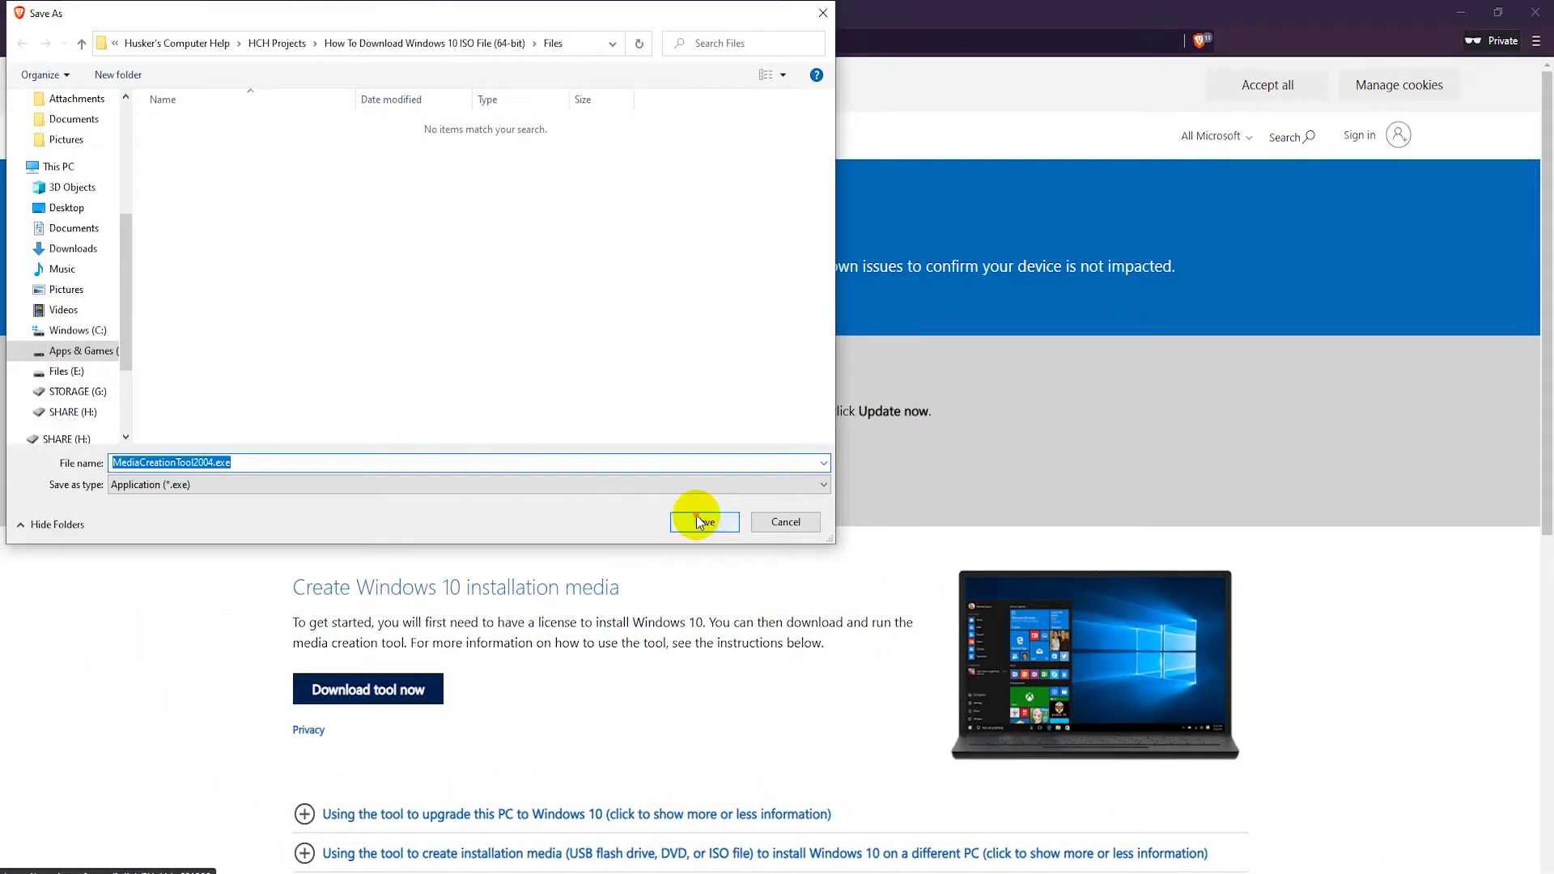
click(698, 520)
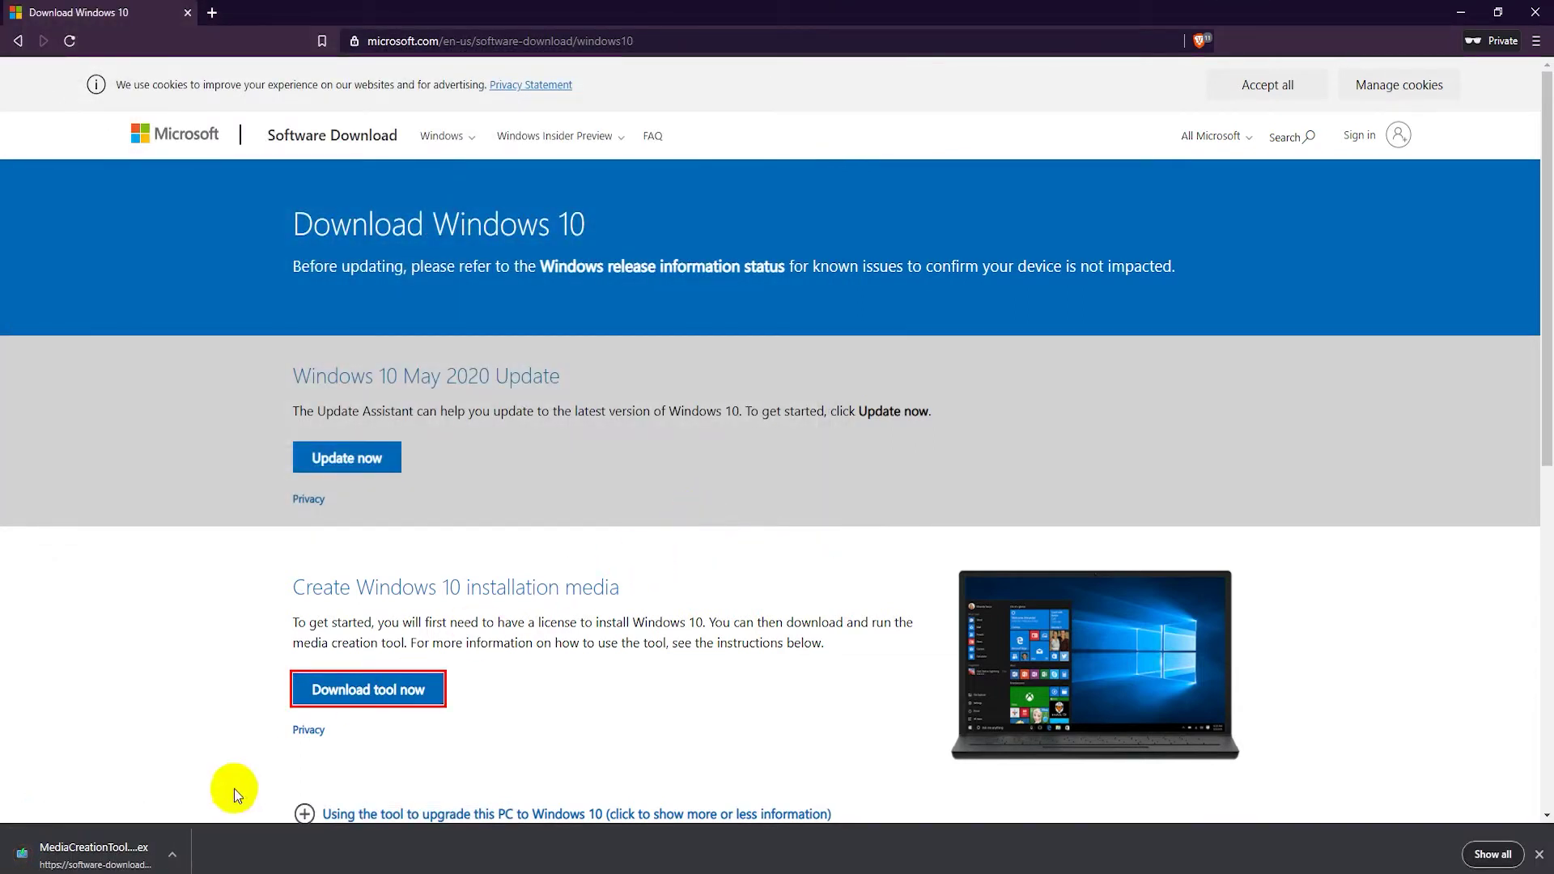
click(133, 861)
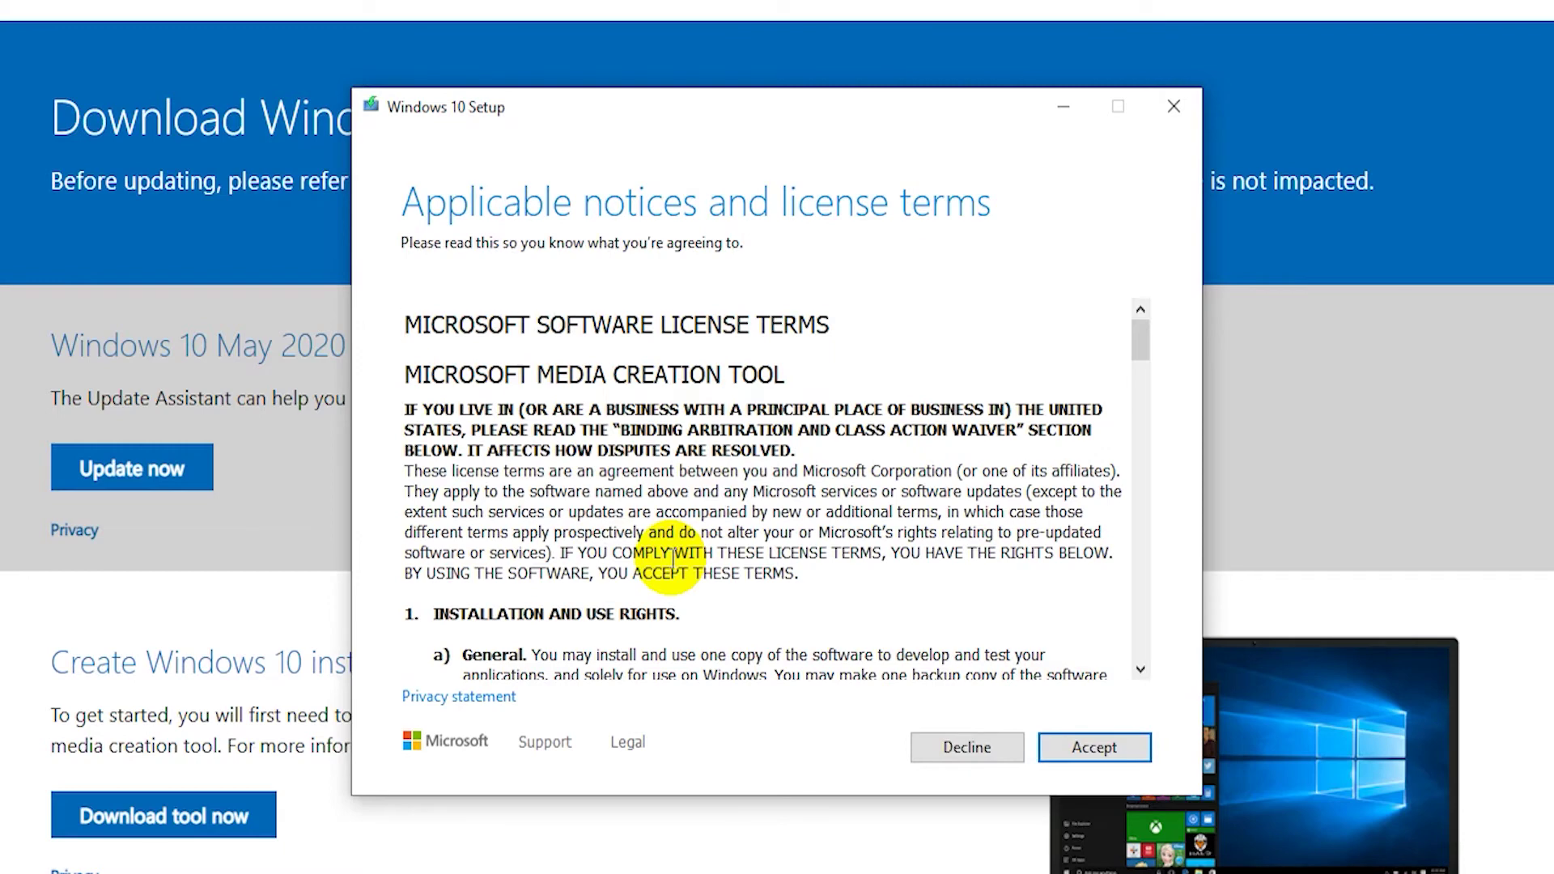
Accept the Windows 10 Media Creation Tool license terms once they appear.
click(1086, 747)
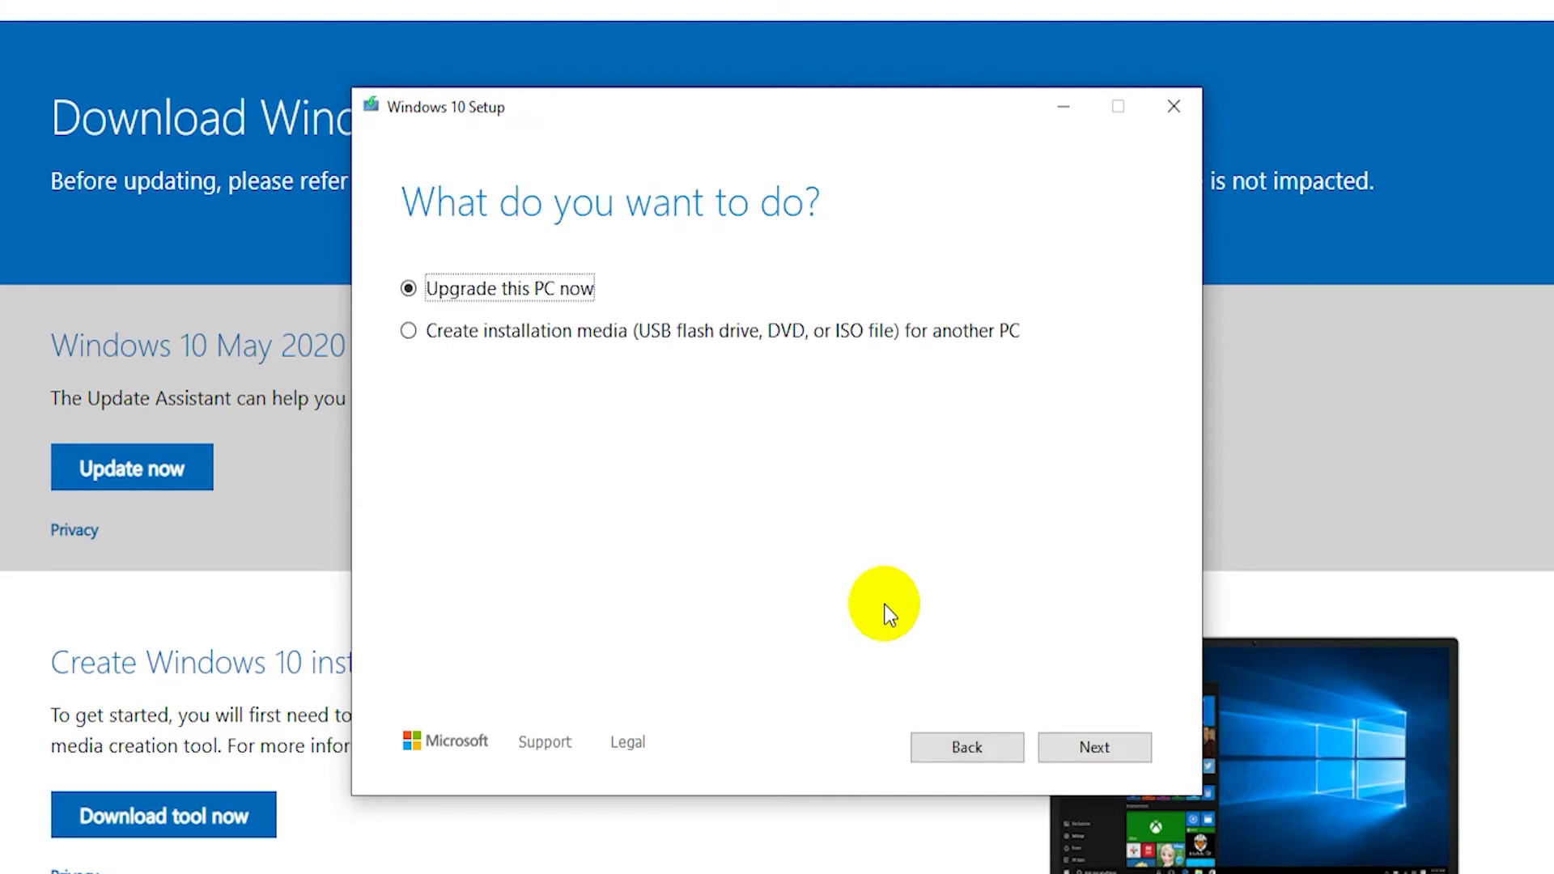
Choose 'Create installation media for another PC' and continue to language and edition.
click(410, 331)
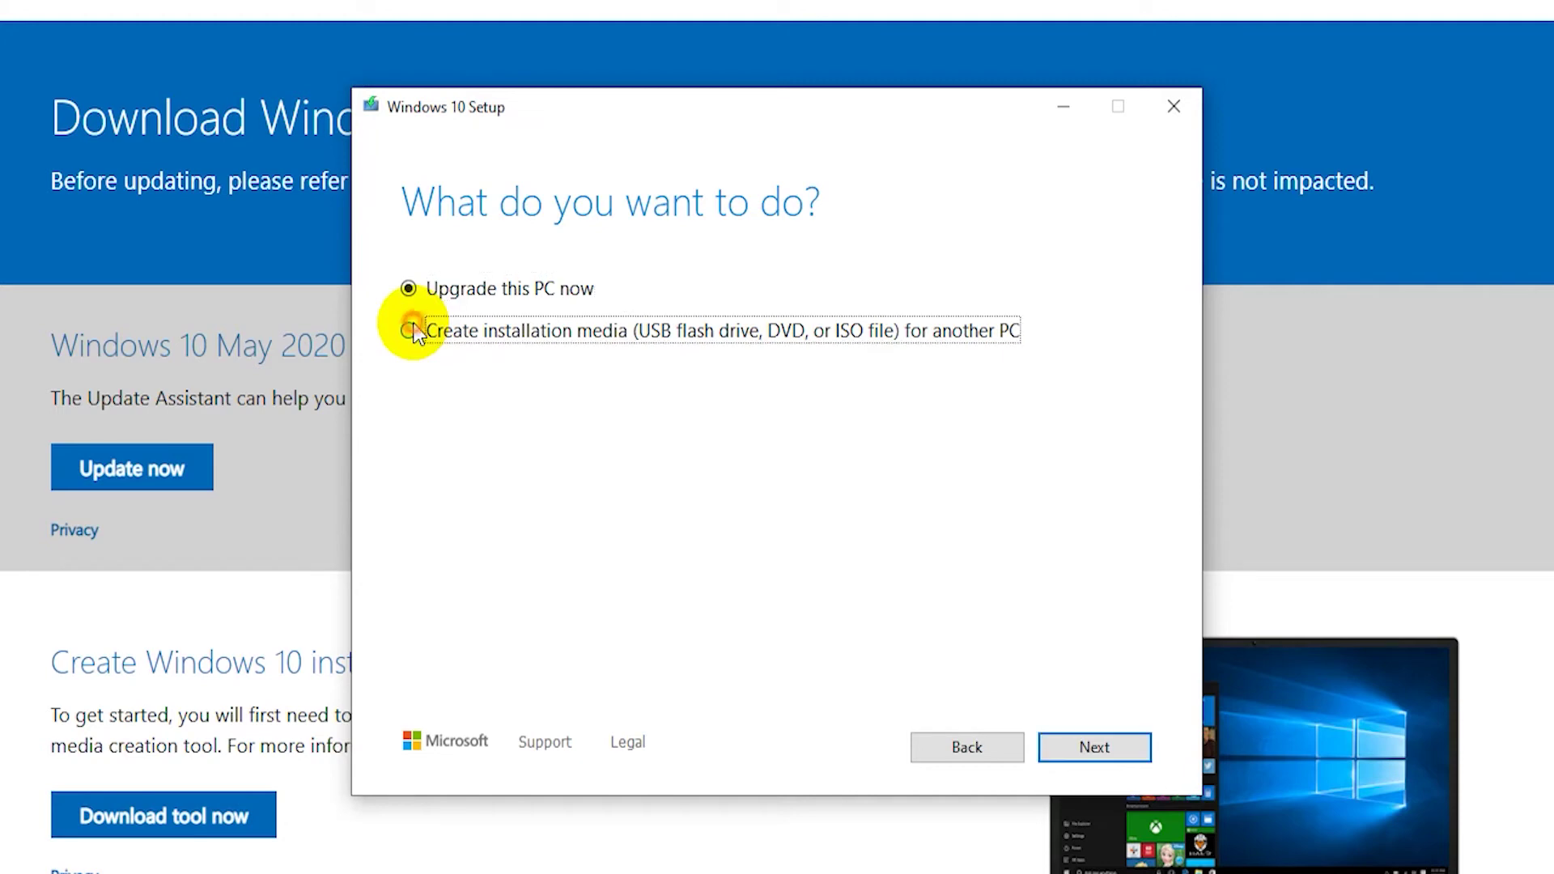
click(1120, 740)
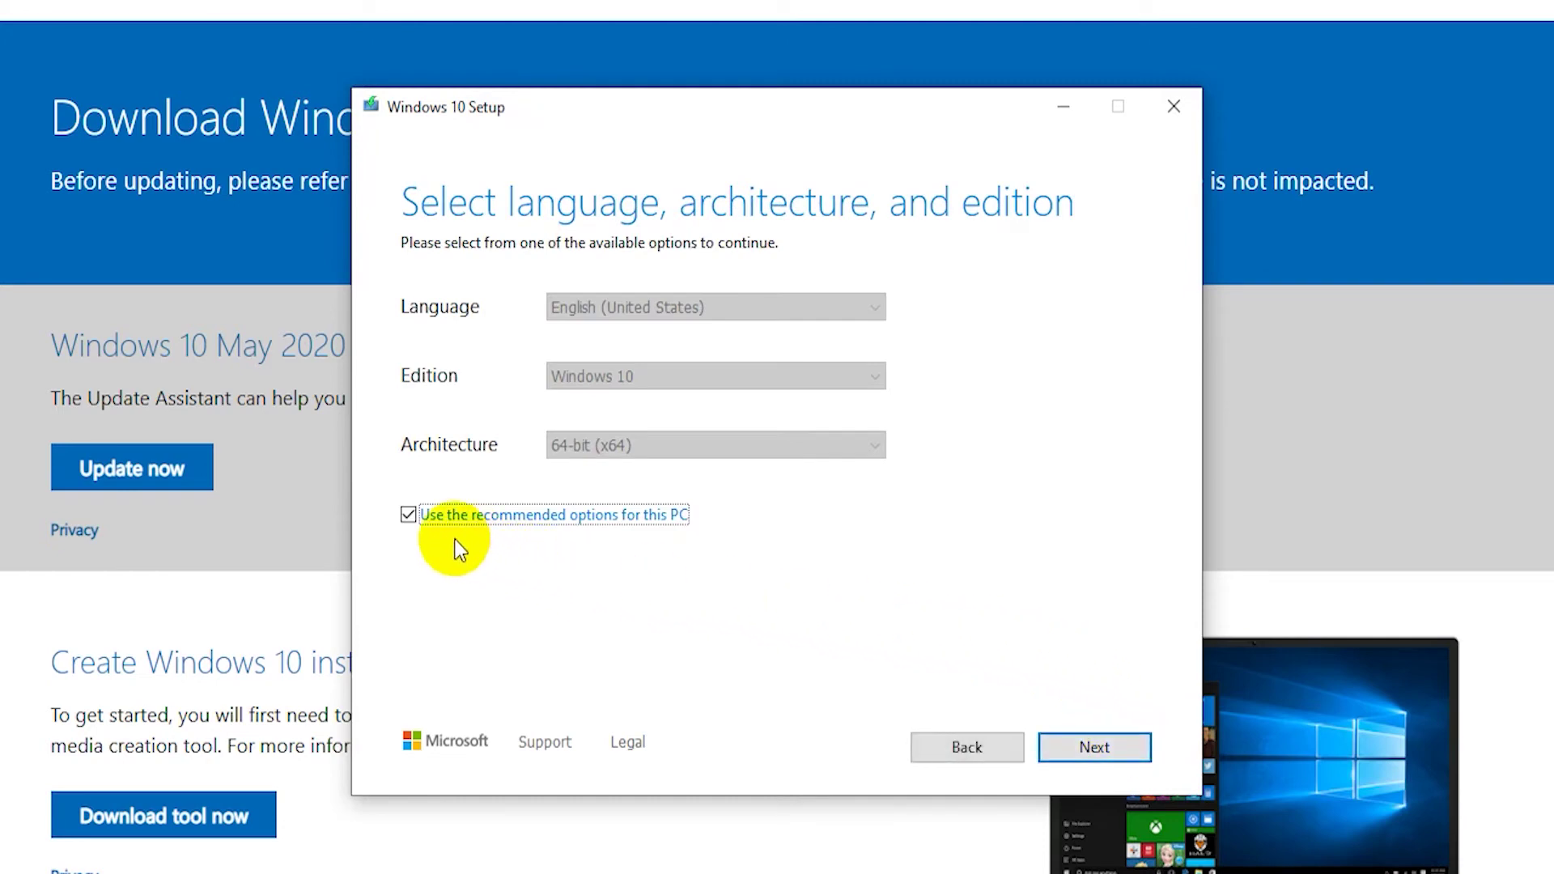
Drop the recommended options and set English (United Kingdom) with 64-bit (x64) architecture.
click(408, 515)
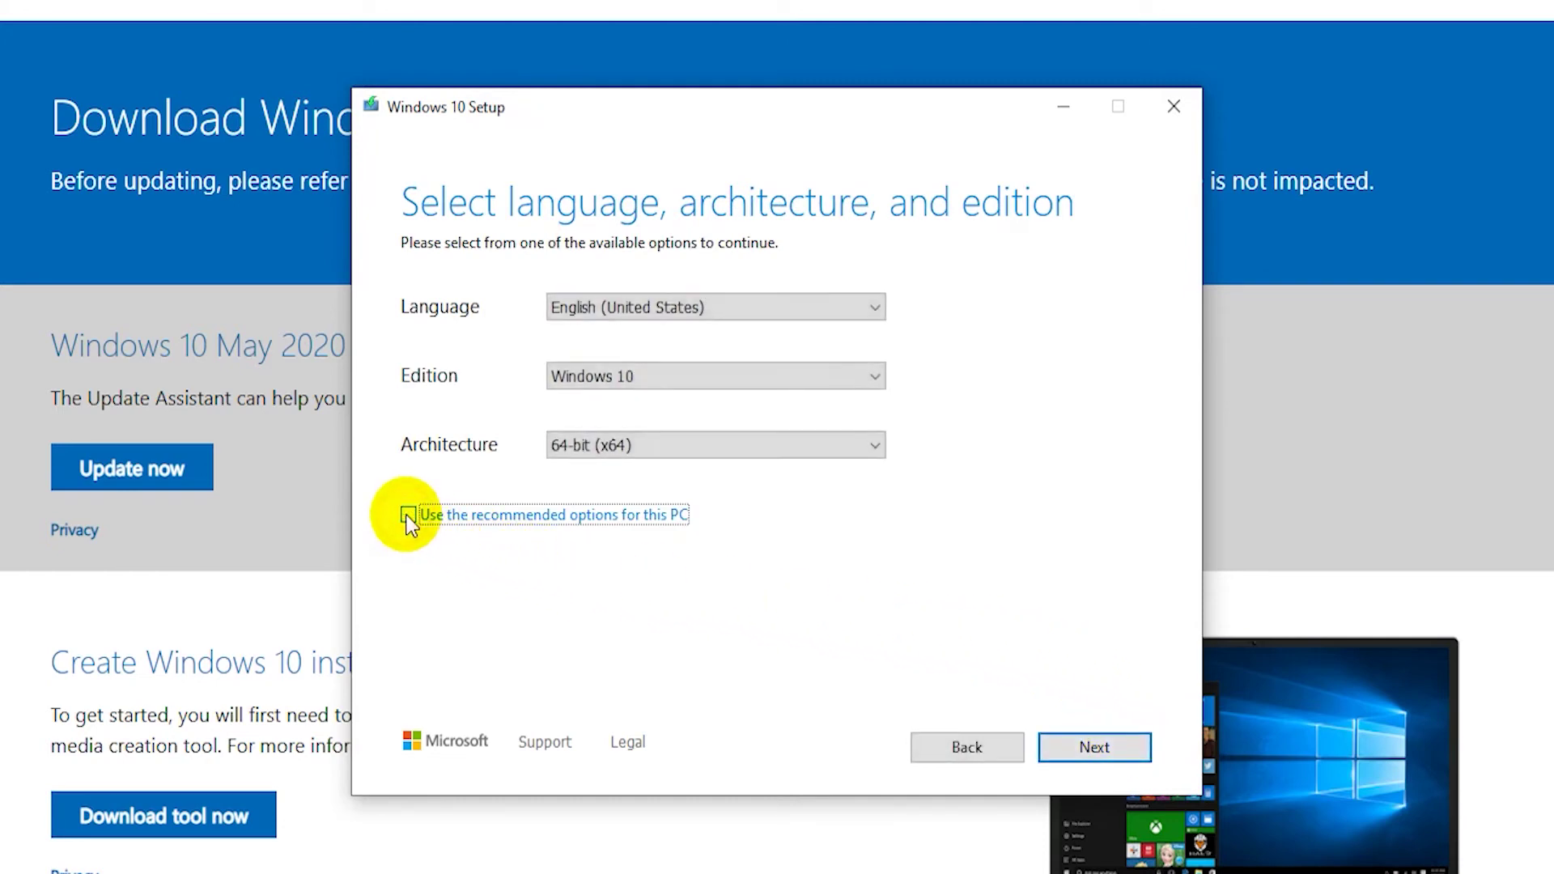
click(839, 301)
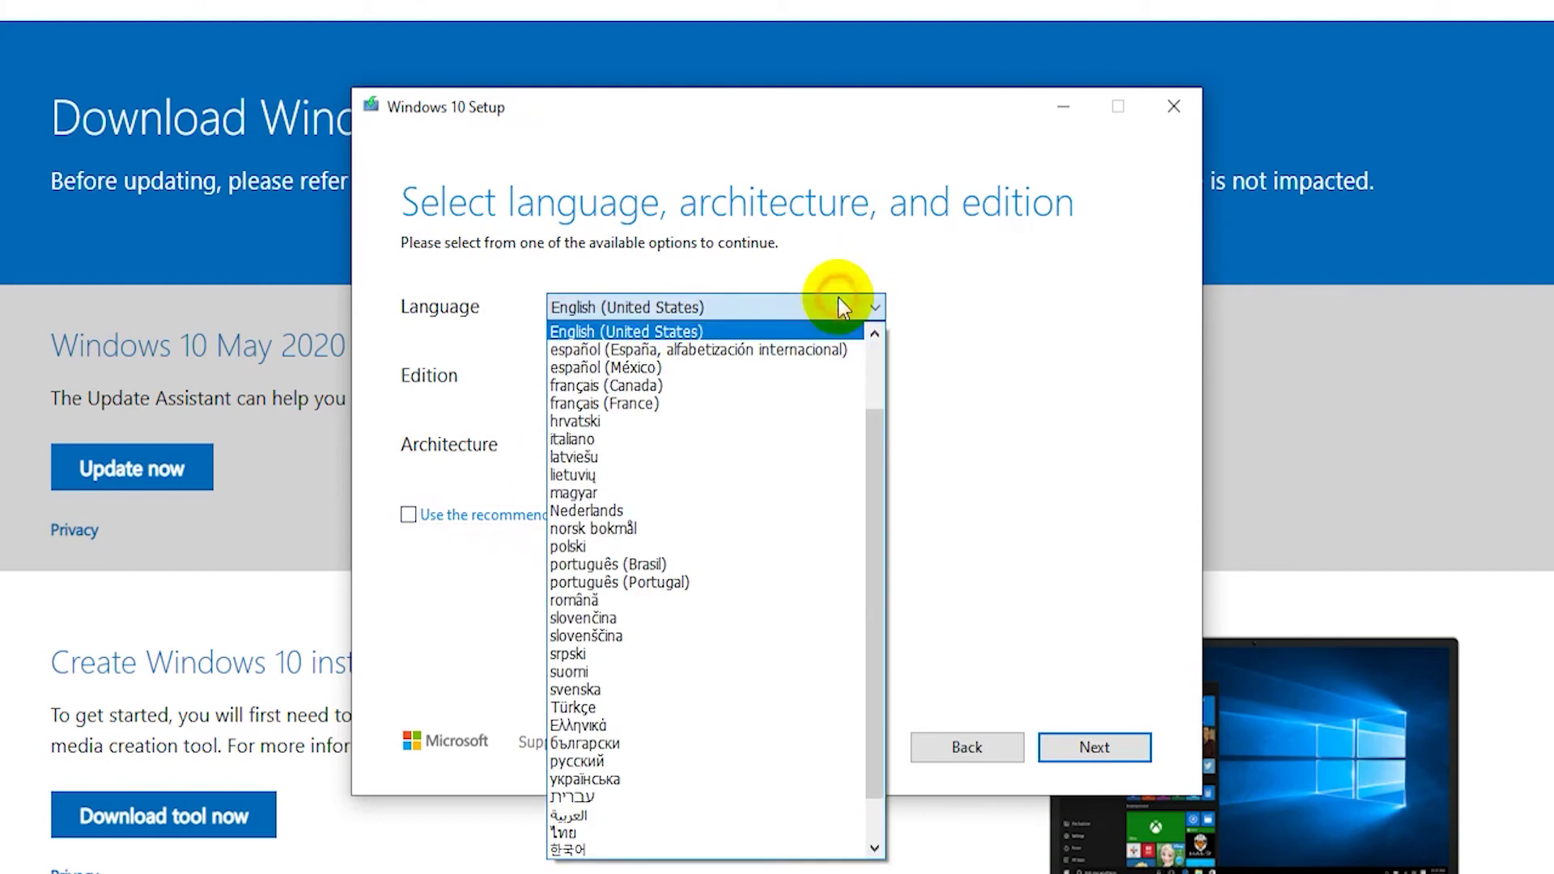
scroll(809, 467, up, 2)
scroll(809, 466, down, 3)
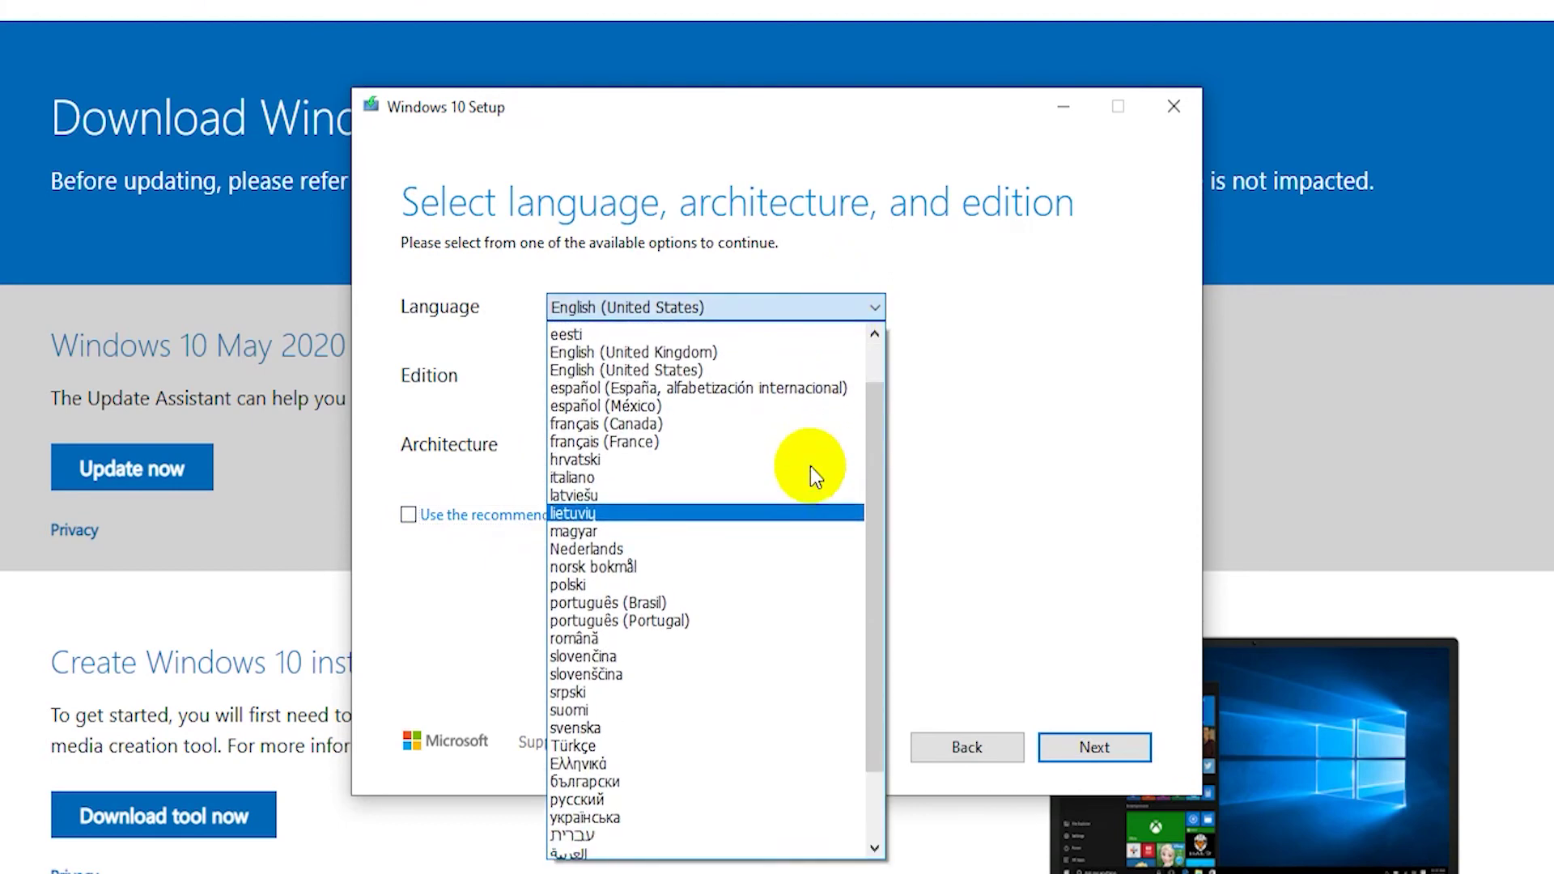
scroll(809, 466, up, 1)
scroll(809, 467, up, 1)
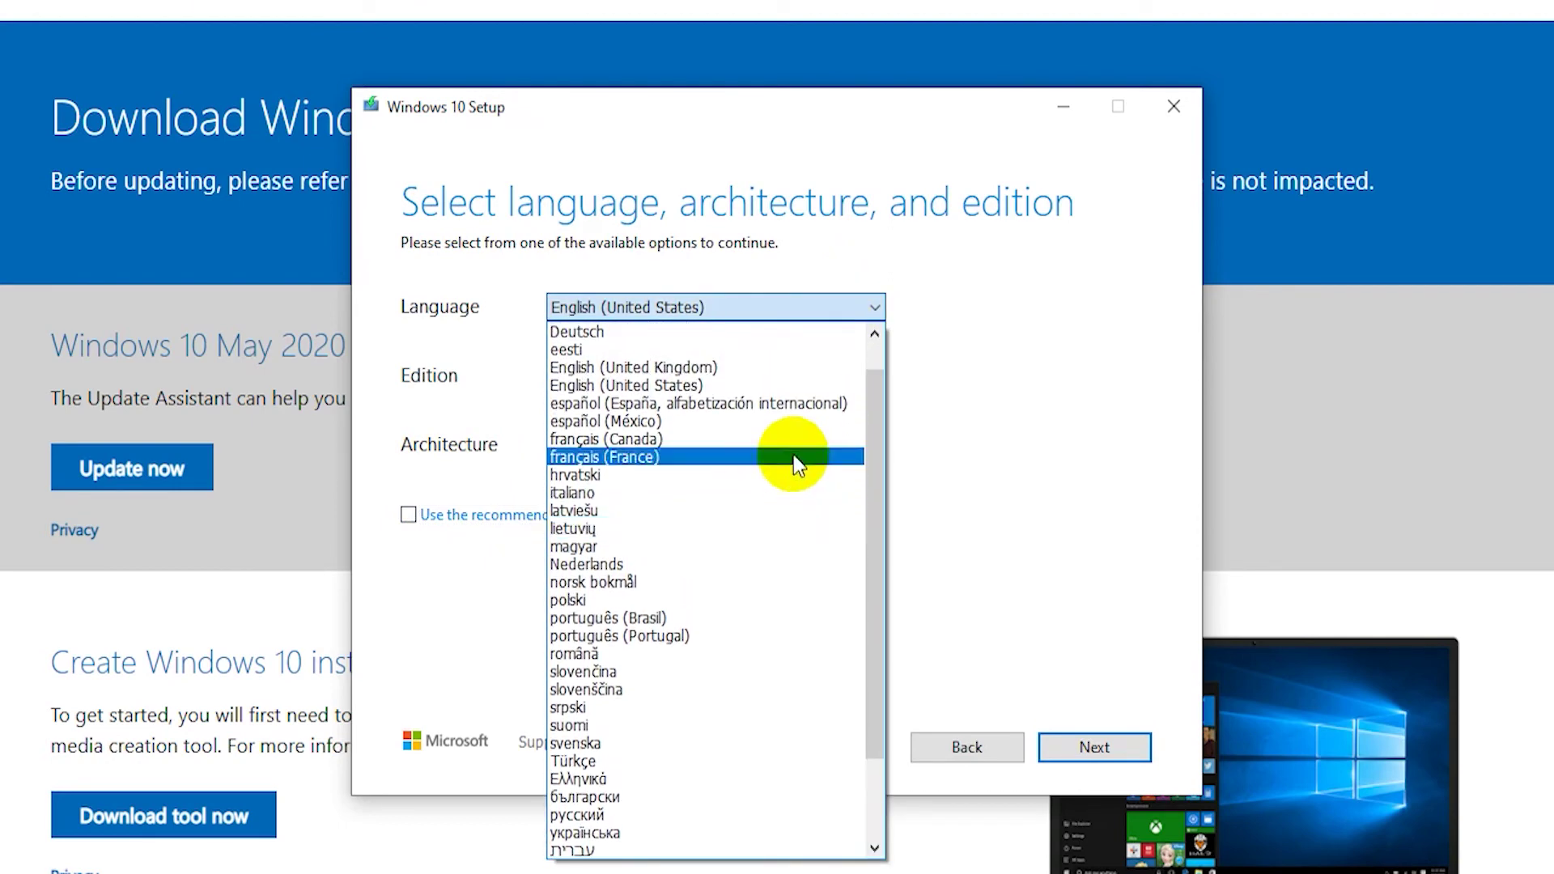
click(724, 369)
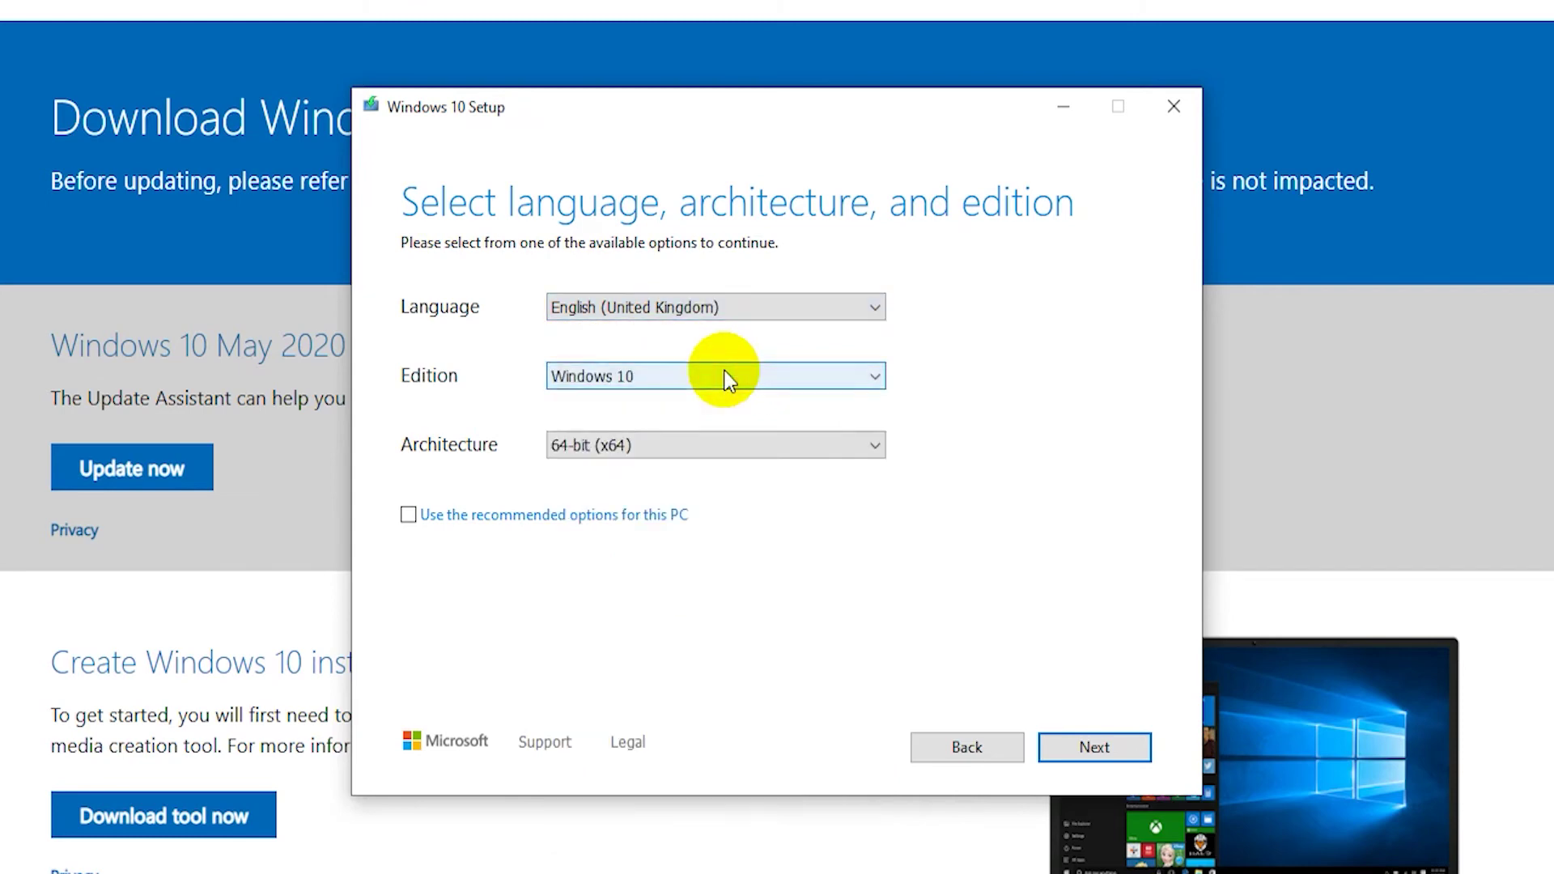
click(761, 448)
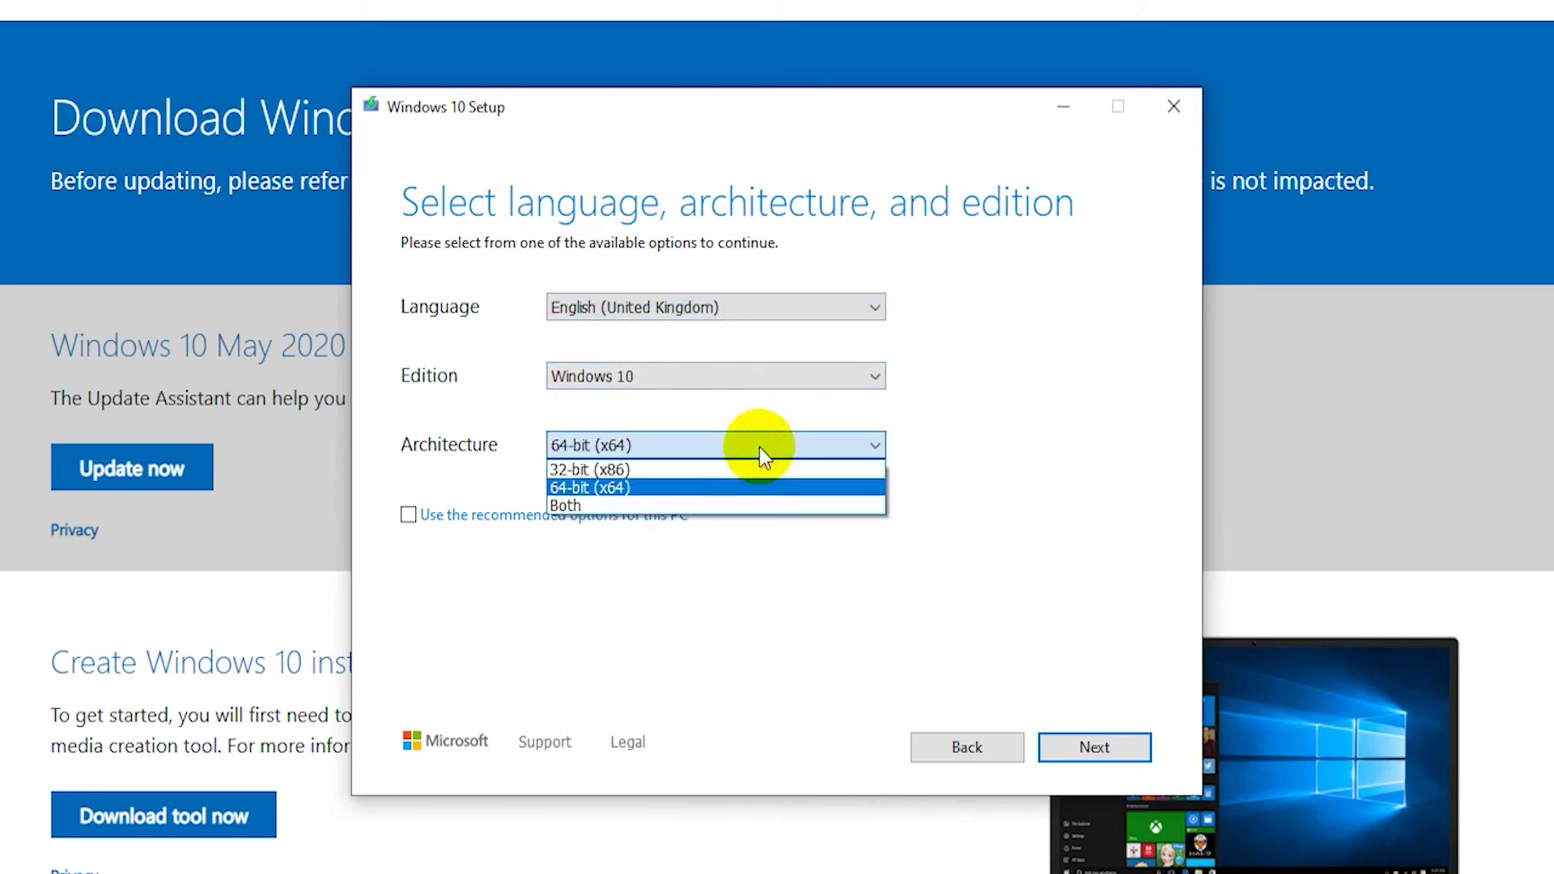
click(755, 489)
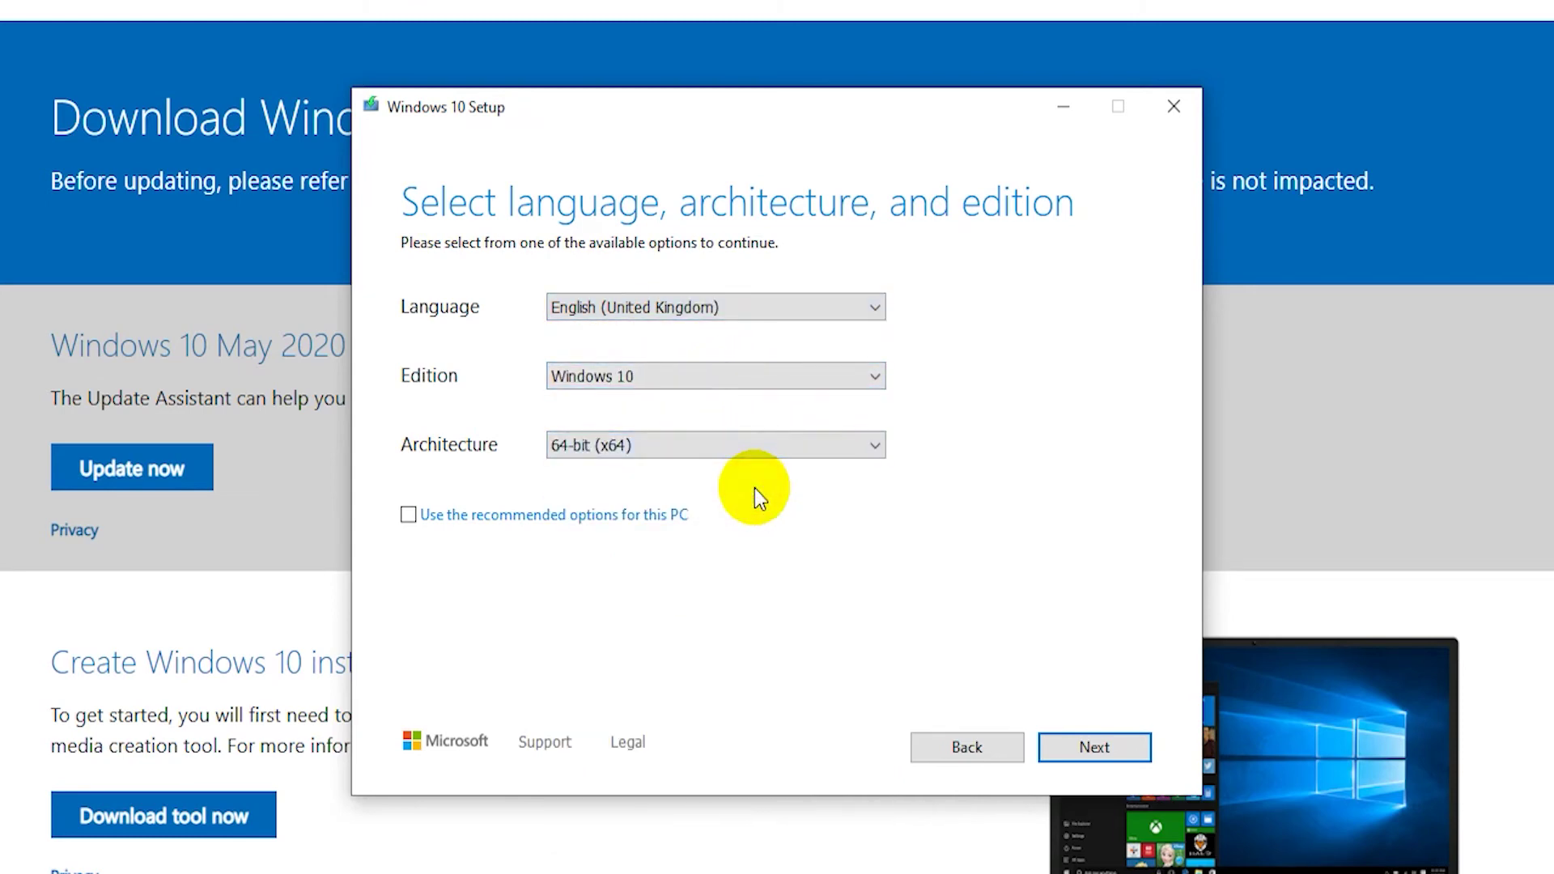
click(1075, 754)
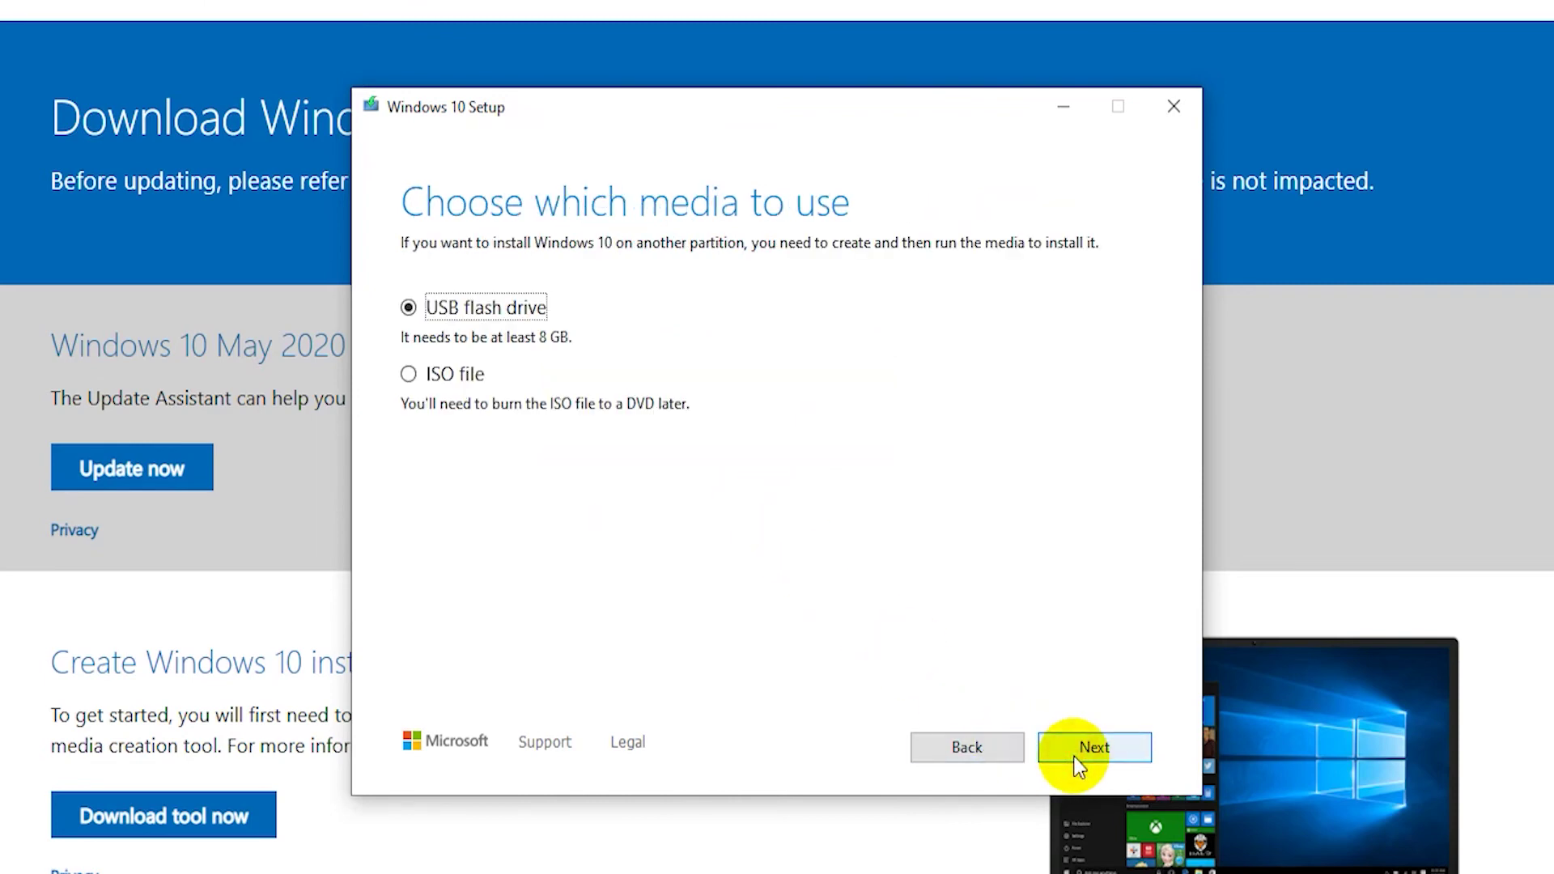
Choose ISO file as the media and save it as Windows.iso to start downloading.
click(454, 384)
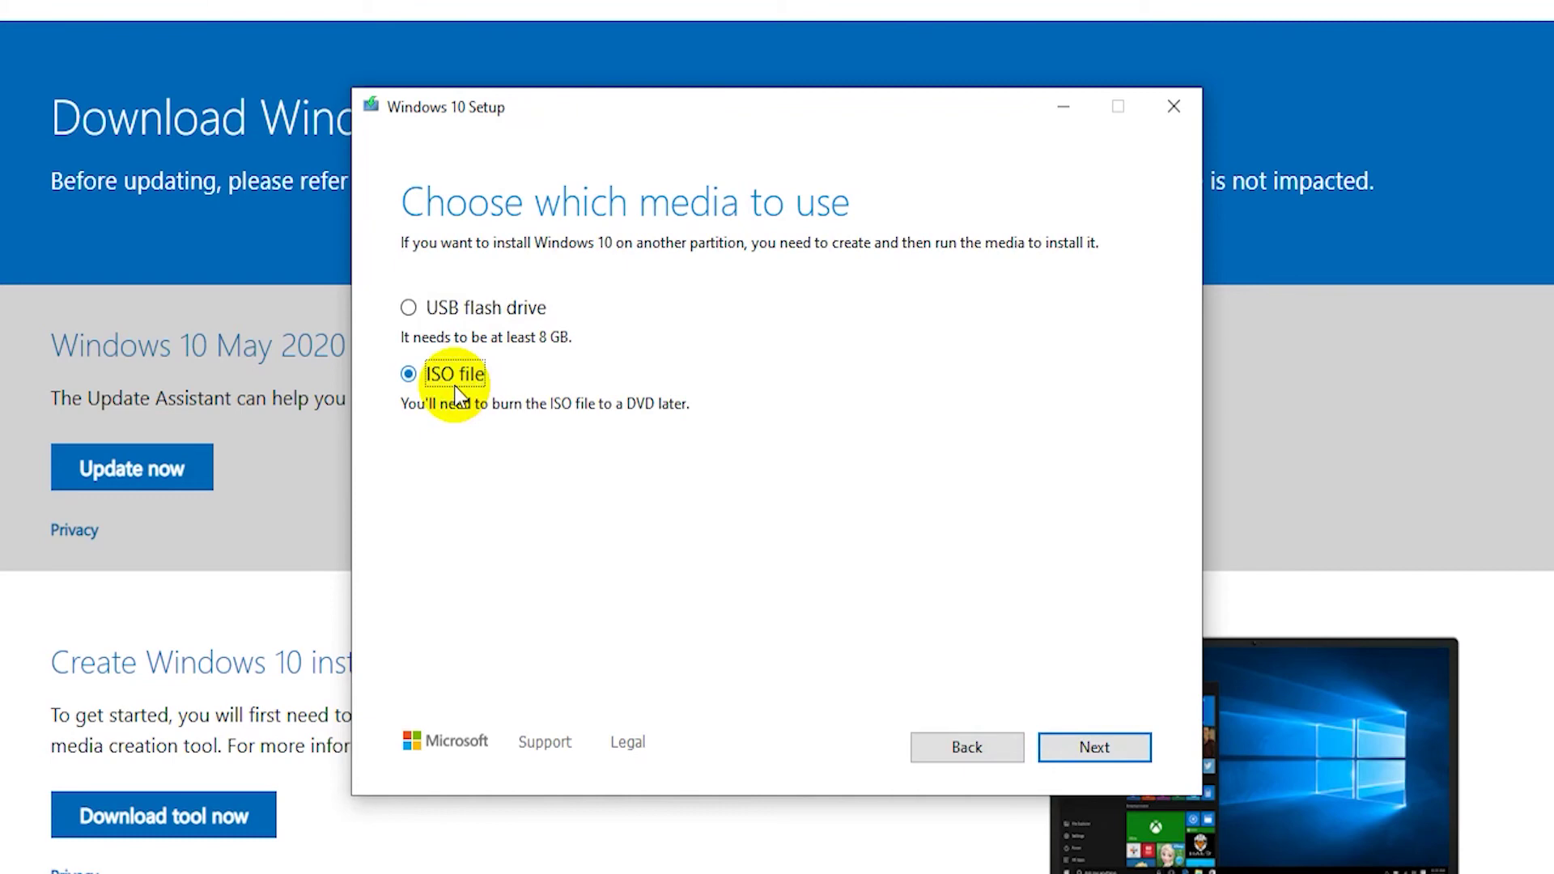
click(1078, 745)
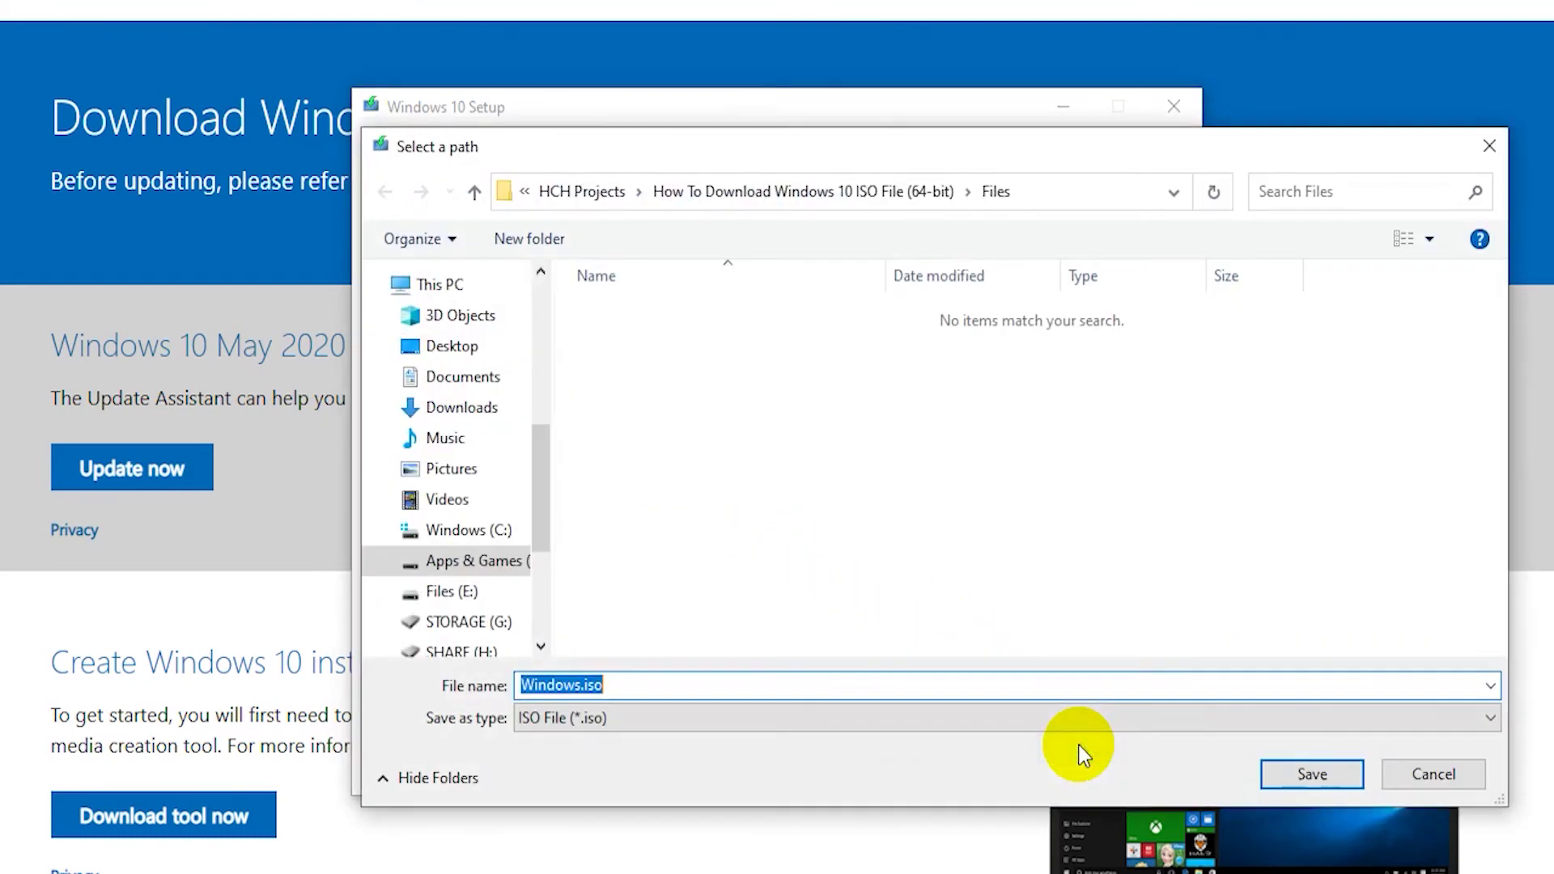
click(1348, 768)
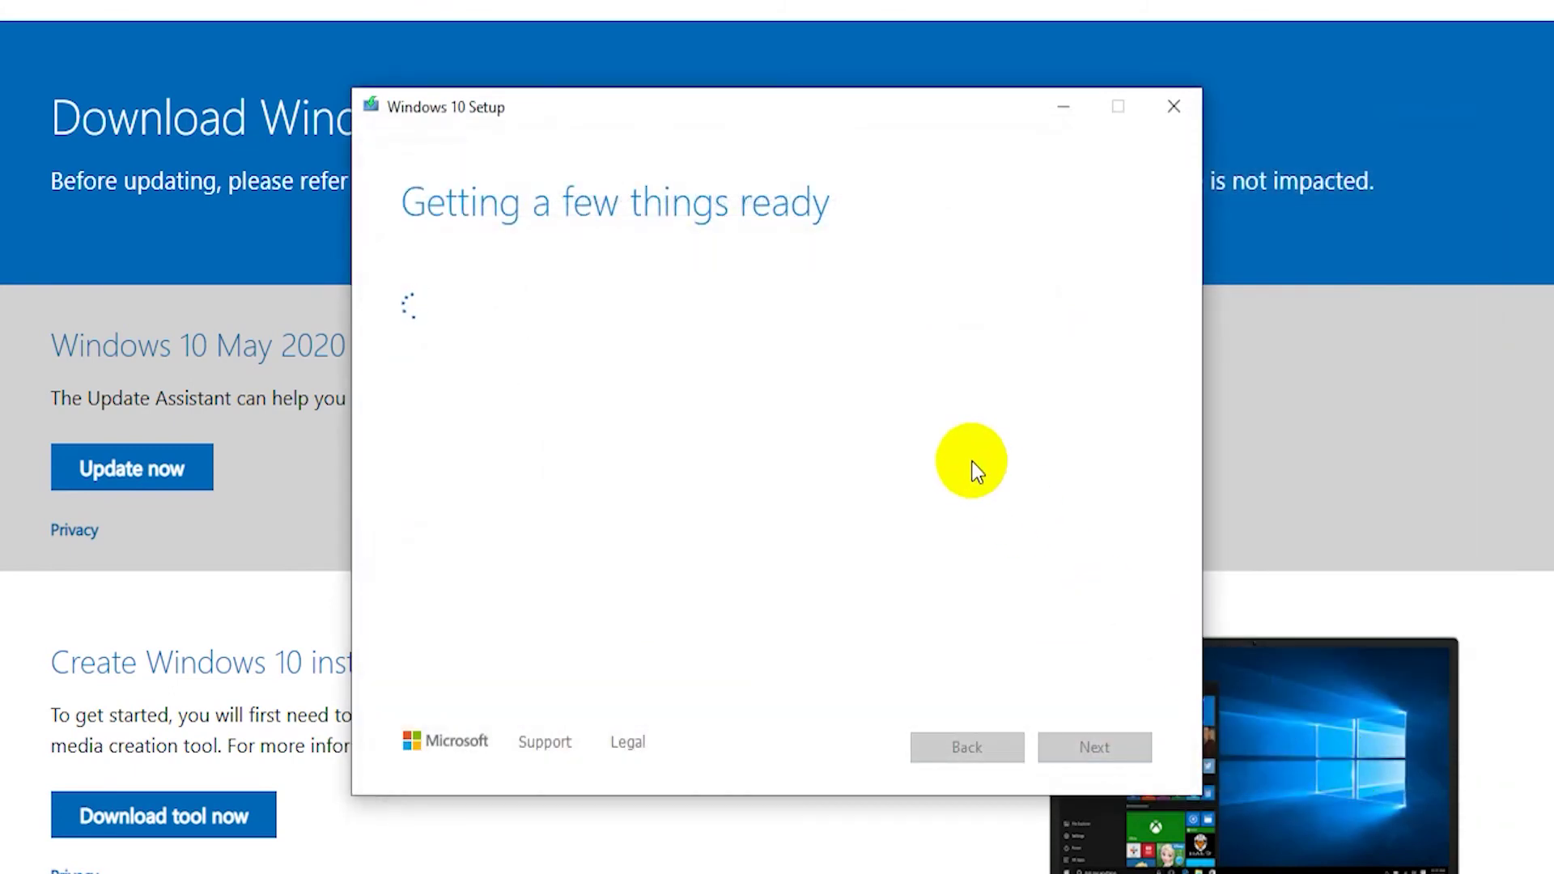